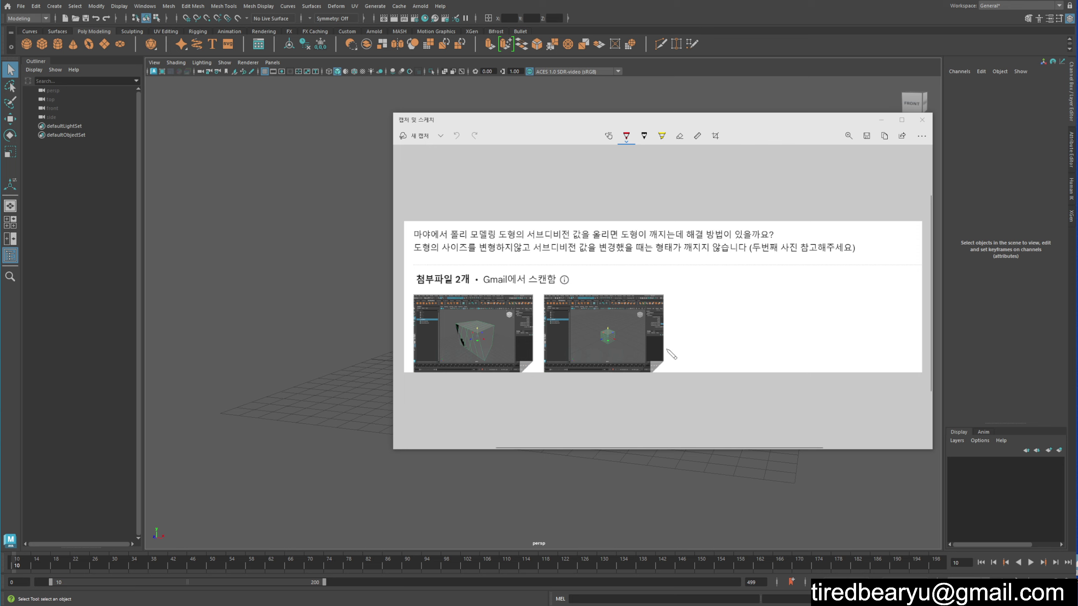
Close the Snip & Sketch screenshot of the subdivision question to return to the empty Maya scene
{"action": "left_click", "coordinate": [922, 120]}
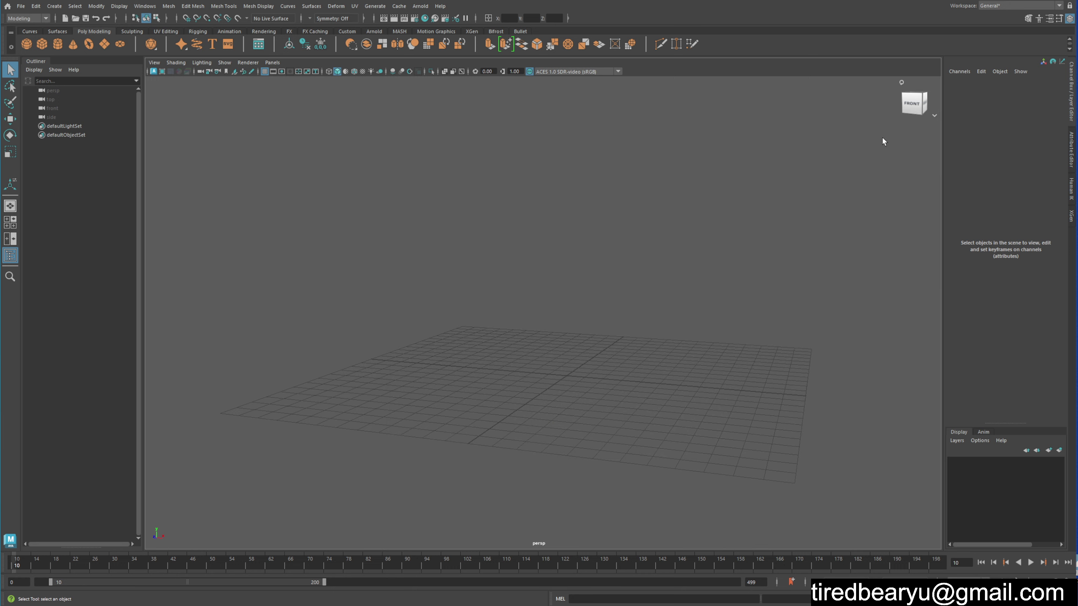
Create a polygon cube and lift it above the grid to Translate Y 0.934
{"action": "left_click", "coordinate": [38, 46]}
{"action": "key", "text": "f"}
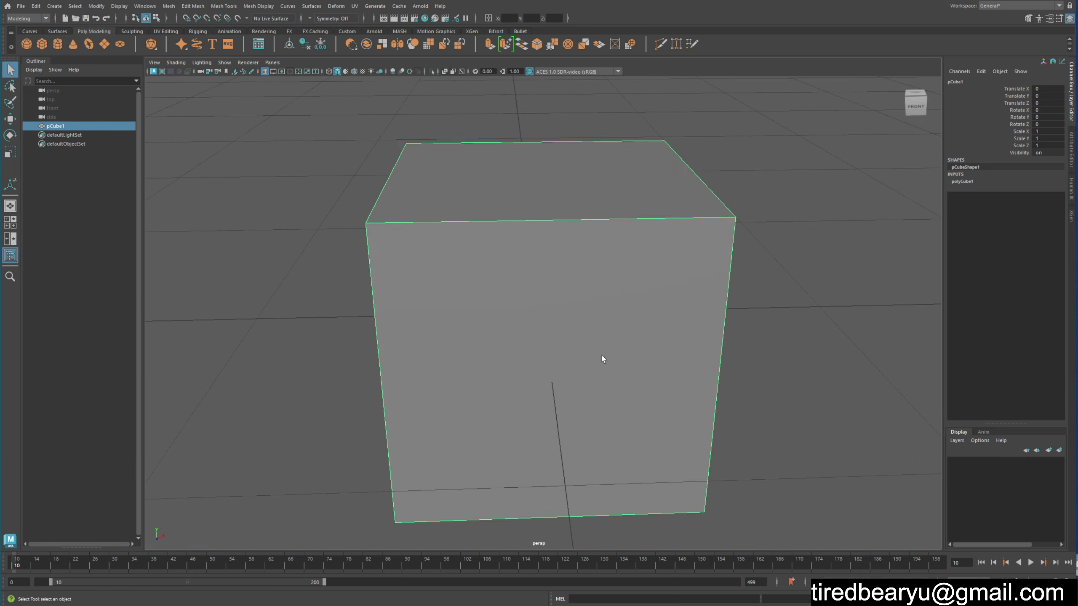
{"action": "scroll", "coordinate": [602, 359], "scroll_direction": "down", "scroll_amount": 3}
{"action": "key", "text": "w"}
{"action": "left_click_drag", "start_coordinate": [548, 281], "coordinate": [547, 157]}
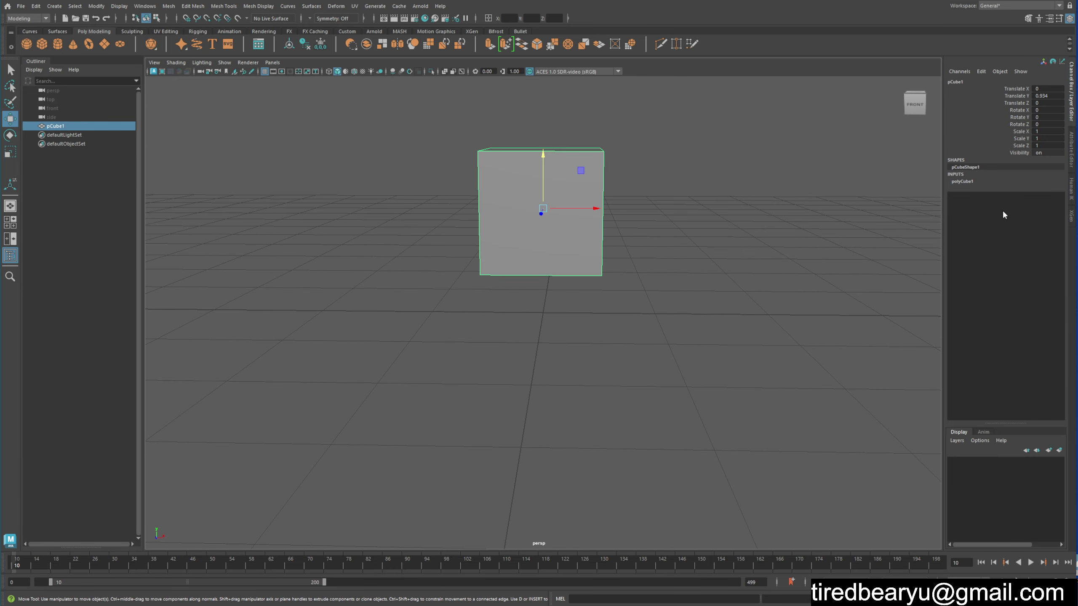
Try subdivisions of 17 on all three axes, inspect the result, and reselect the cube
{"action": "left_click", "coordinate": [976, 182]}
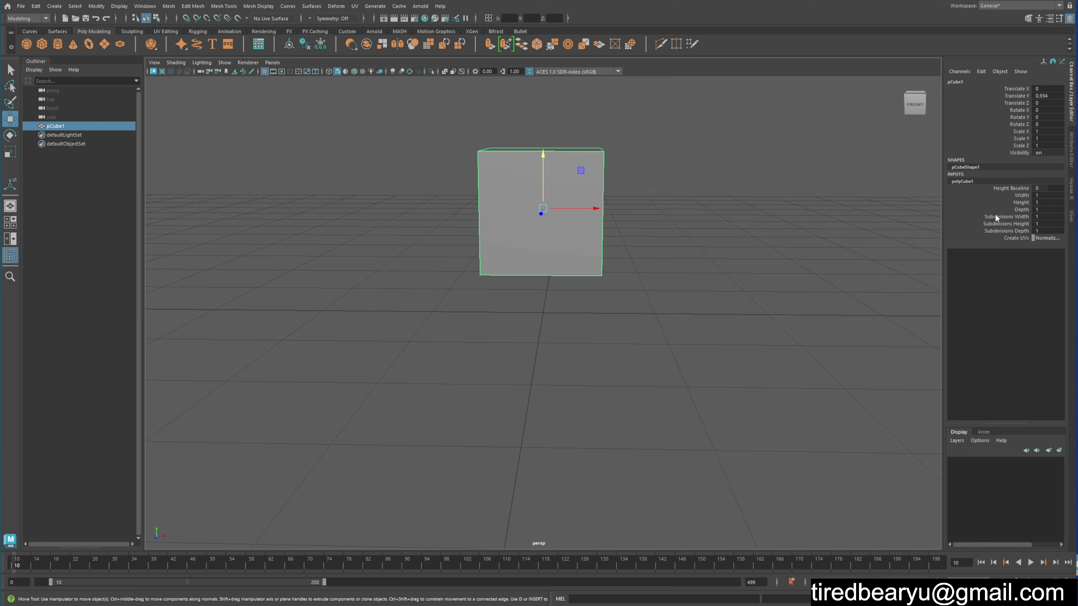
{"action": "left_click_drag", "start_coordinate": [995, 218], "coordinate": [1001, 232]}
{"action": "middle_click_drag", "start_coordinate": [717, 208], "coordinate": [618, 208]}
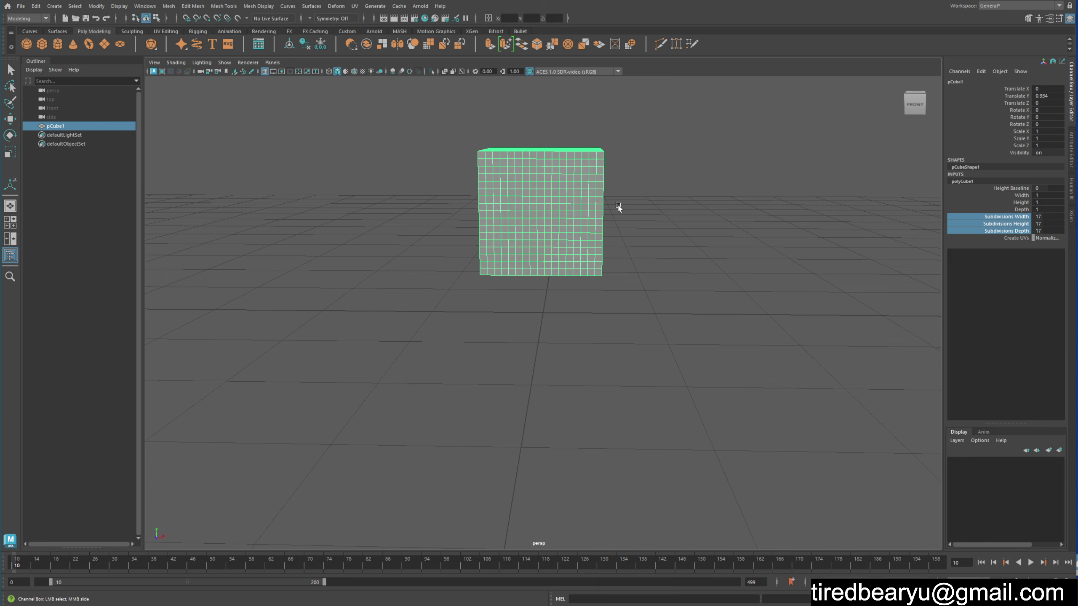
{"action": "left_click_drag", "start_coordinate": [618, 208], "coordinate": [661, 229], "text": "alt"}
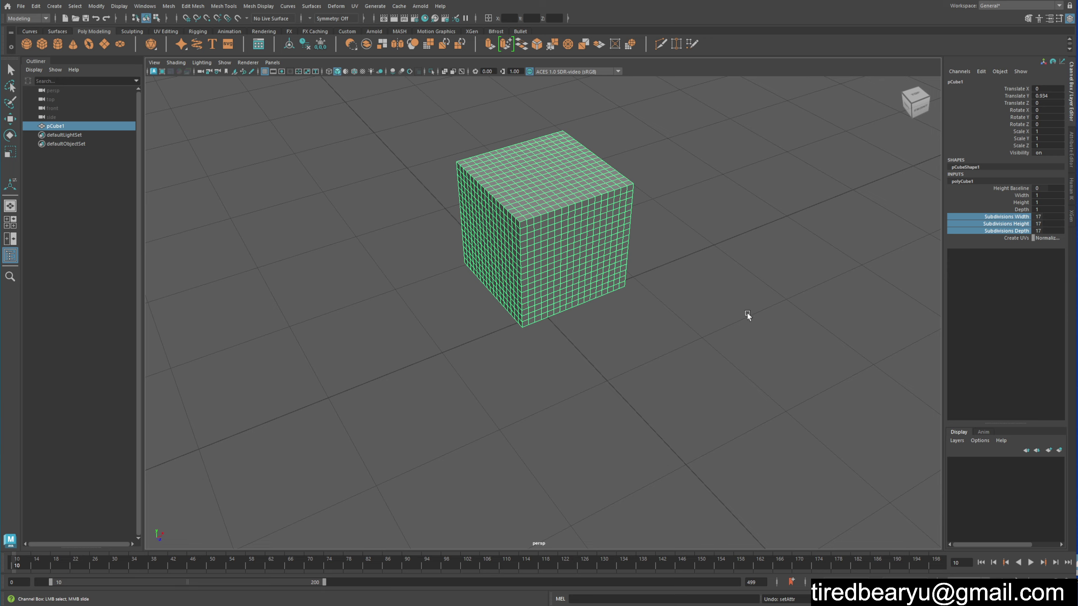
{"action": "left_click_drag", "start_coordinate": [747, 312], "coordinate": [679, 279], "text": "alt"}
{"action": "left_click", "coordinate": [678, 279]}
{"action": "mouse_move", "coordinate": [760, 244]}
{"action": "left_mouse_down", "text": "alt"}
{"action": "mouse_move", "coordinate": [688, 240]}
{"action": "mouse_move", "coordinate": [730, 343]}
{"action": "left_mouse_up", "text": "alt"}
{"action": "left_click", "coordinate": [598, 212]}
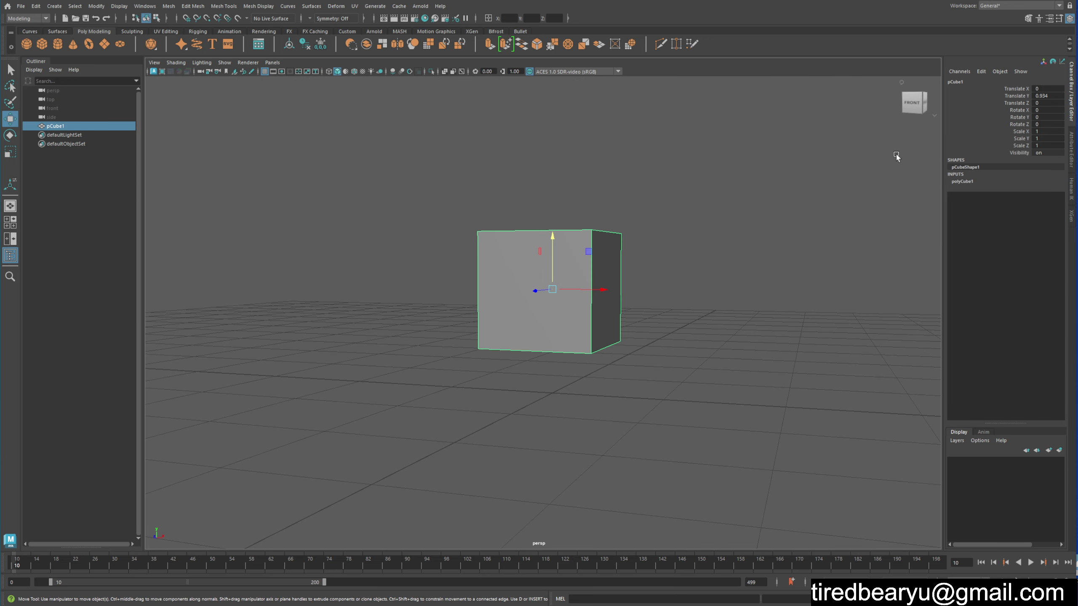
Stretch the cube taller in Y and deeper in Z, then adjust its subdivision counts
{"action": "mouse_move", "coordinate": [896, 156]}
{"action": "left_mouse_down", "text": "alt"}
{"action": "mouse_move", "coordinate": [775, 239]}
{"action": "mouse_move", "coordinate": [787, 239]}
{"action": "left_mouse_up", "text": "alt"}
{"action": "key", "text": "r"}
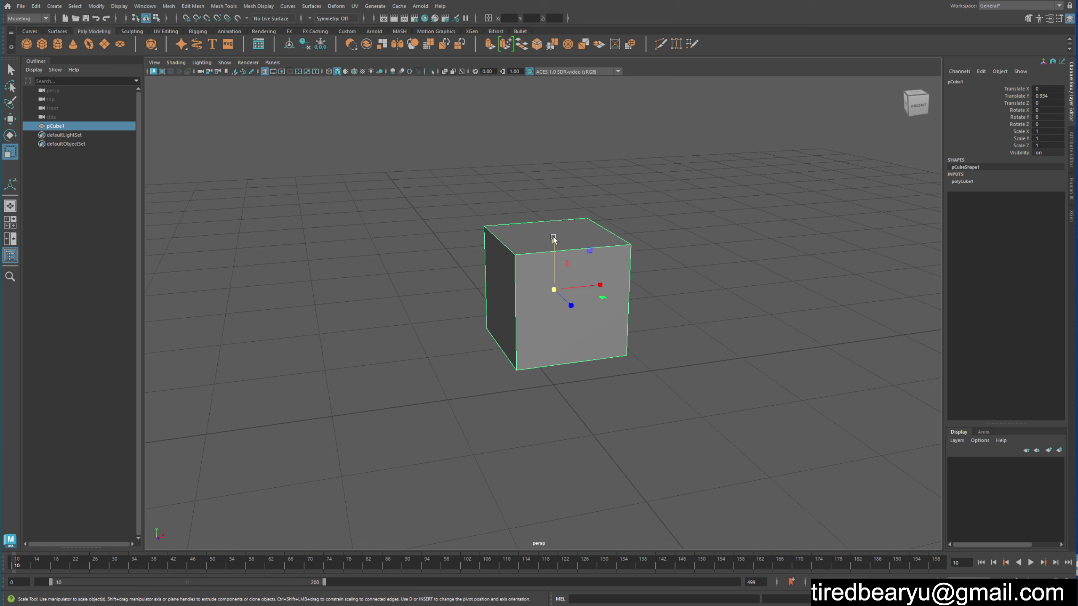
{"action": "left_click_drag", "start_coordinate": [553, 239], "coordinate": [553, 179]}
{"action": "mouse_move", "coordinate": [621, 234]}
{"action": "left_mouse_down", "text": "alt"}
{"action": "mouse_move", "coordinate": [633, 308]}
{"action": "mouse_move", "coordinate": [665, 299]}
{"action": "left_mouse_up", "text": "alt"}
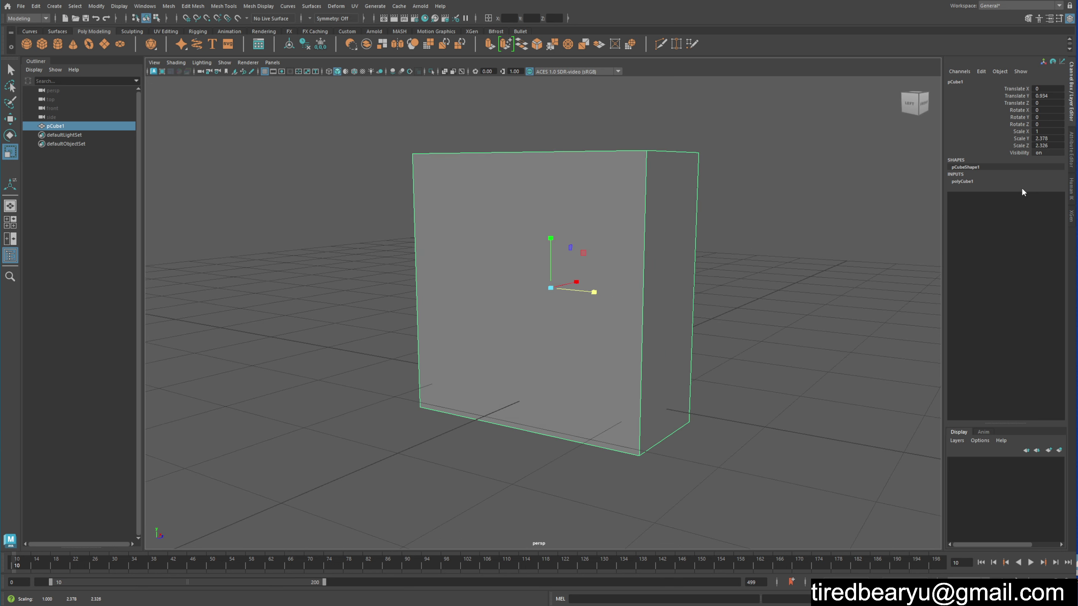
{"action": "left_click", "coordinate": [980, 182]}
{"action": "left_click_drag", "start_coordinate": [995, 218], "coordinate": [994, 232]}
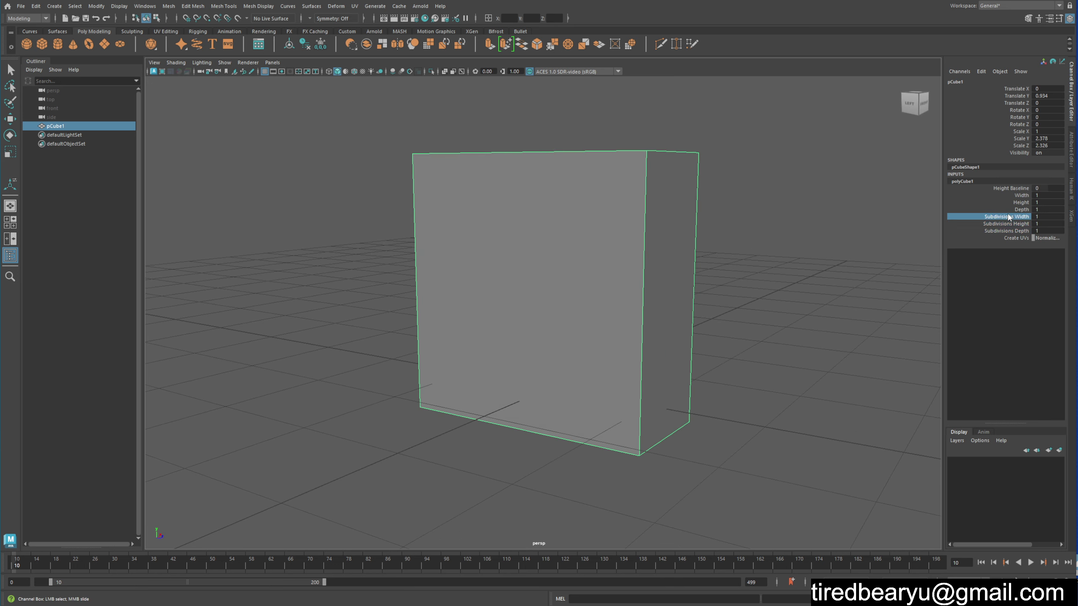
{"action": "mouse_move", "coordinate": [970, 228]}
{"action": "middle_mouse_down"}
{"action": "mouse_move", "coordinate": [737, 224]}
{"action": "mouse_move", "coordinate": [818, 222]}
{"action": "mouse_move", "coordinate": [823, 233]}
{"action": "mouse_move", "coordinate": [808, 248]}
{"action": "mouse_move", "coordinate": [773, 224]}
{"action": "middle_mouse_up"}
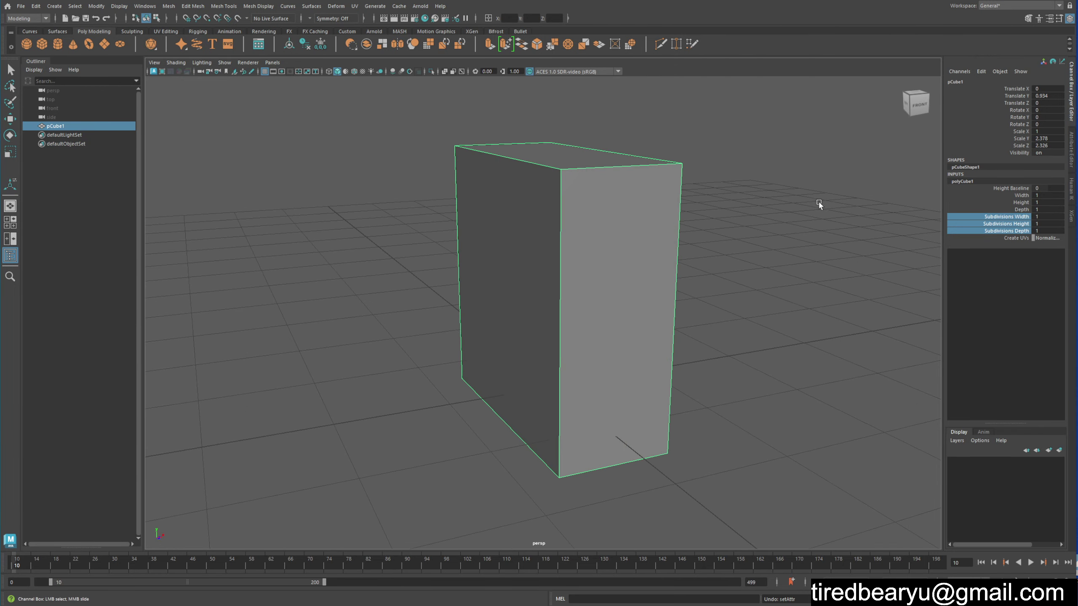
In vertex mode, raise the box's top vertices along Y to make it taller
{"action": "left_click_drag", "start_coordinate": [818, 202], "coordinate": [732, 206], "text": "alt"}
{"action": "right_click_drag", "start_coordinate": [733, 206], "coordinate": [711, 211]}
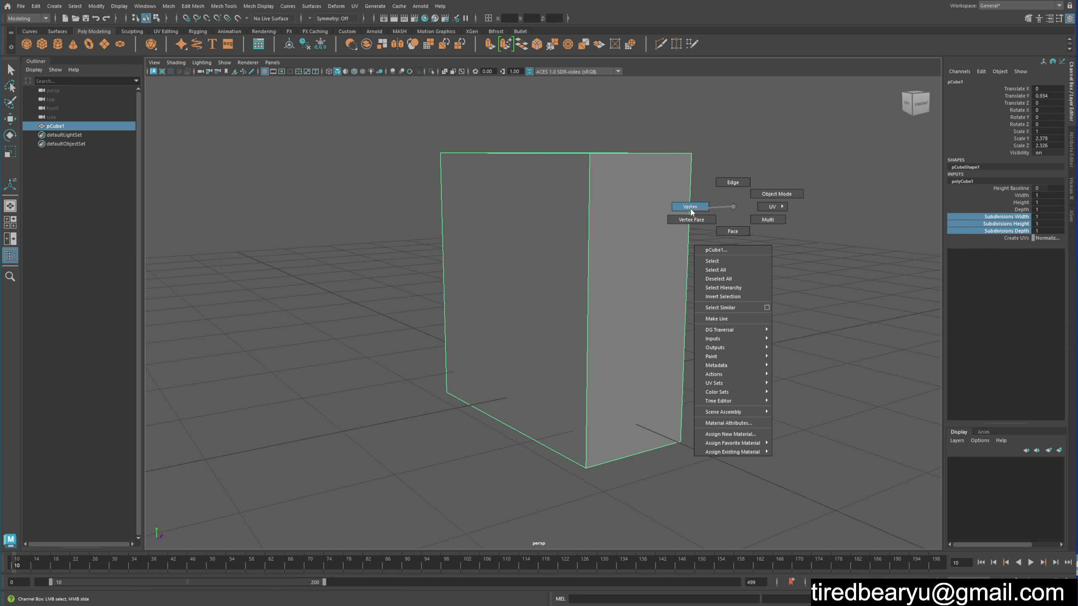
{"action": "left_click_drag", "start_coordinate": [790, 221], "coordinate": [472, 147]}
{"action": "key", "text": "r"}
{"action": "mouse_move", "coordinate": [712, 192]}
{"action": "left_mouse_down", "text": "alt"}
{"action": "mouse_move", "coordinate": [641, 200]}
{"action": "mouse_move", "coordinate": [662, 180]}
{"action": "mouse_move", "coordinate": [637, 200]}
{"action": "left_mouse_up", "text": "alt"}
{"action": "key", "text": "w"}
{"action": "key", "text": "F8"}
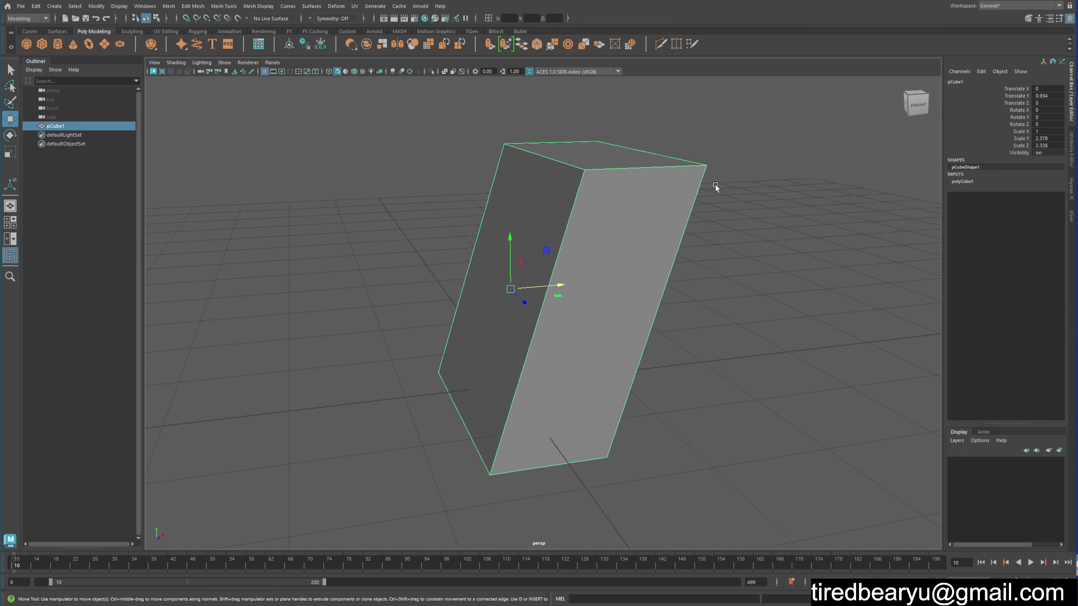
{"action": "mouse_move", "coordinate": [715, 187]}
{"action": "left_mouse_down", "text": "alt"}
{"action": "mouse_move", "coordinate": [613, 176]}
{"action": "mouse_move", "coordinate": [640, 191]}
{"action": "left_mouse_up", "text": "alt"}
{"action": "key", "text": "F8"}
{"action": "mouse_move", "coordinate": [521, 176]}
{"action": "left_mouse_down"}
{"action": "mouse_move", "coordinate": [513, 89]}
{"action": "mouse_move", "coordinate": [600, 123]}
{"action": "left_mouse_up"}
Reselect the whole cube and set its Scale Y and Scale Z back to 1
{"action": "left_click_drag", "start_coordinate": [253, 279], "coordinate": [650, 440]}
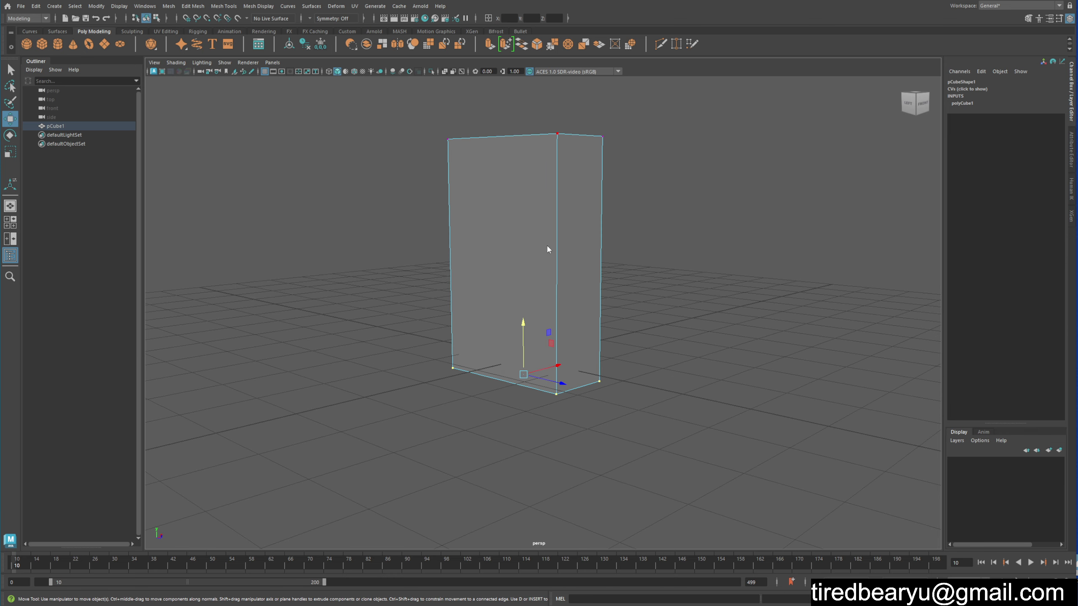
{"action": "left_click", "coordinate": [645, 236]}
{"action": "left_click", "coordinate": [500, 151]}
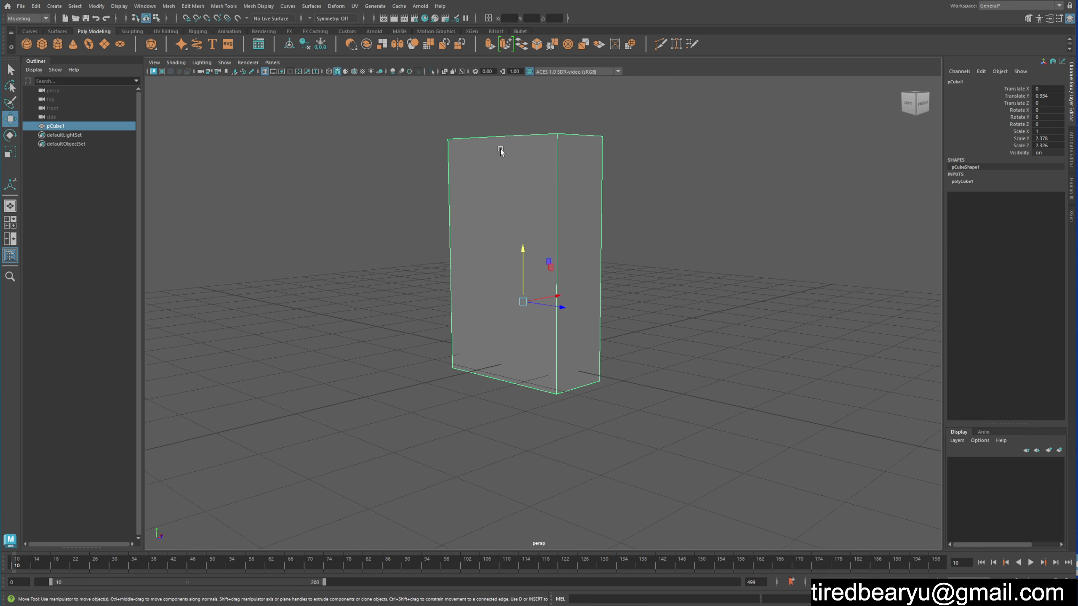
{"action": "left_click", "coordinate": [979, 183]}
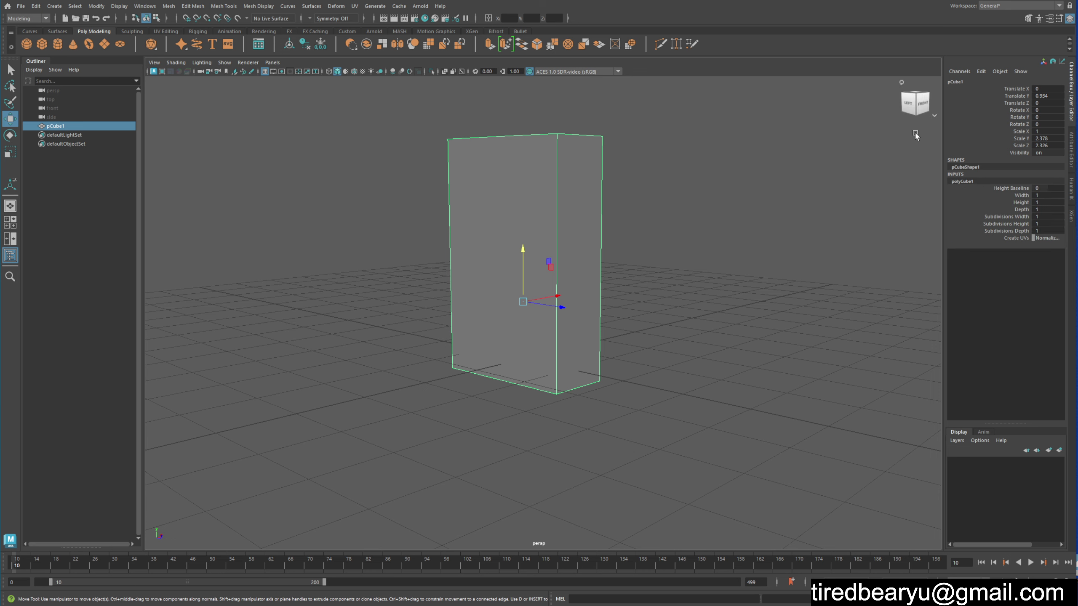
{"action": "left_click_drag", "start_coordinate": [1038, 138], "coordinate": [1042, 147]}
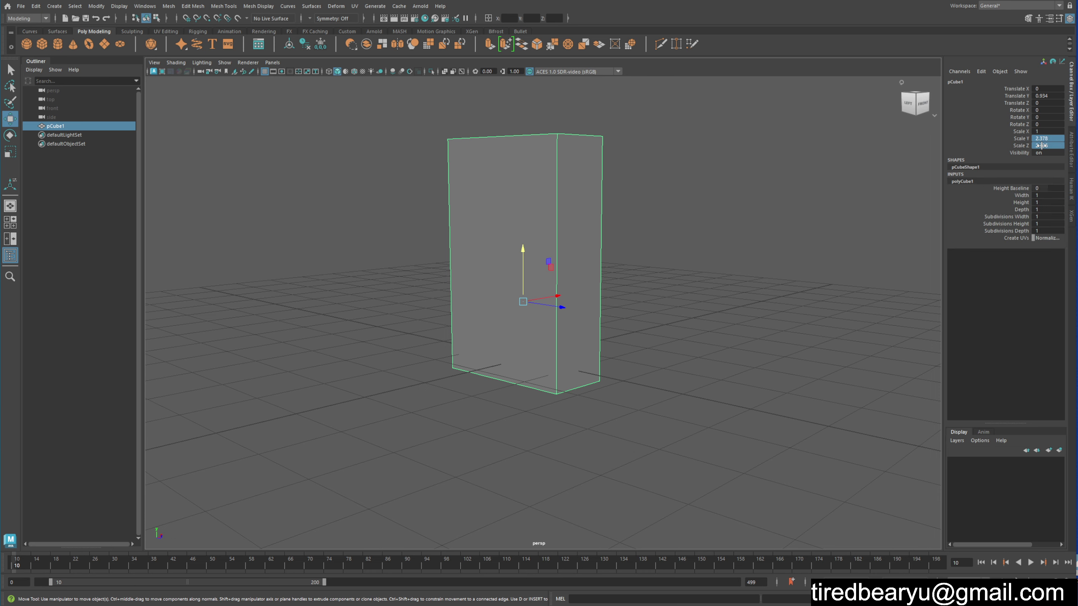
{"action": "type", "text": "1"}
{"action": "key", "text": "Return"}
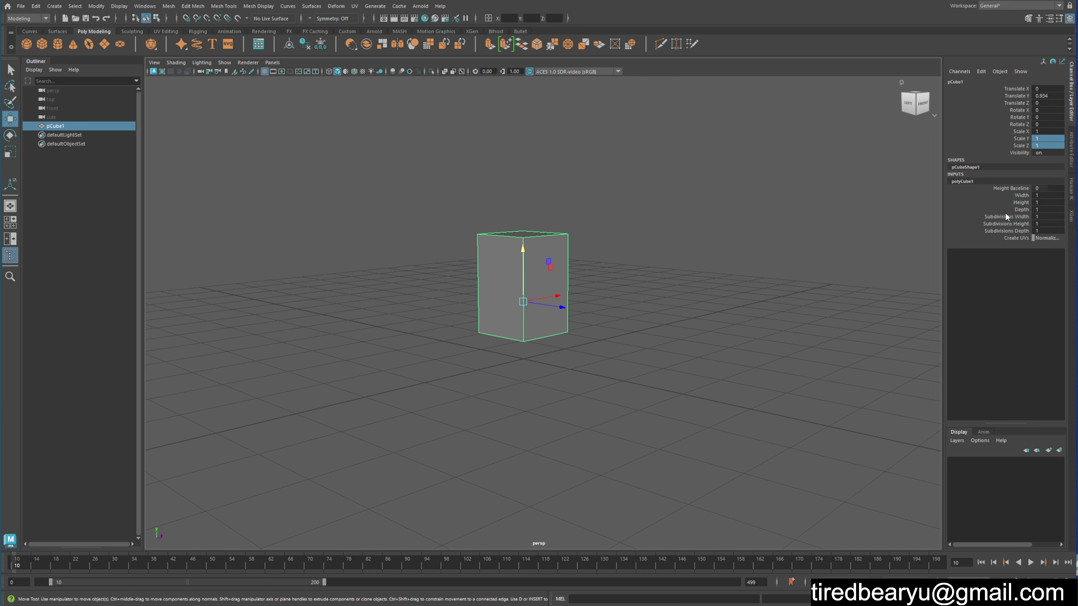
Test higher subdivisions on the tall box, then undo the increase
{"action": "left_click_drag", "start_coordinate": [1006, 218], "coordinate": [1007, 231]}
{"action": "mouse_move", "coordinate": [760, 246]}
{"action": "middle_mouse_down"}
{"action": "mouse_move", "coordinate": [804, 247]}
{"action": "mouse_move", "coordinate": [726, 250]}
{"action": "mouse_move", "coordinate": [903, 280]}
{"action": "mouse_move", "coordinate": [803, 258]}
{"action": "mouse_move", "coordinate": [821, 258]}
{"action": "middle_mouse_up"}
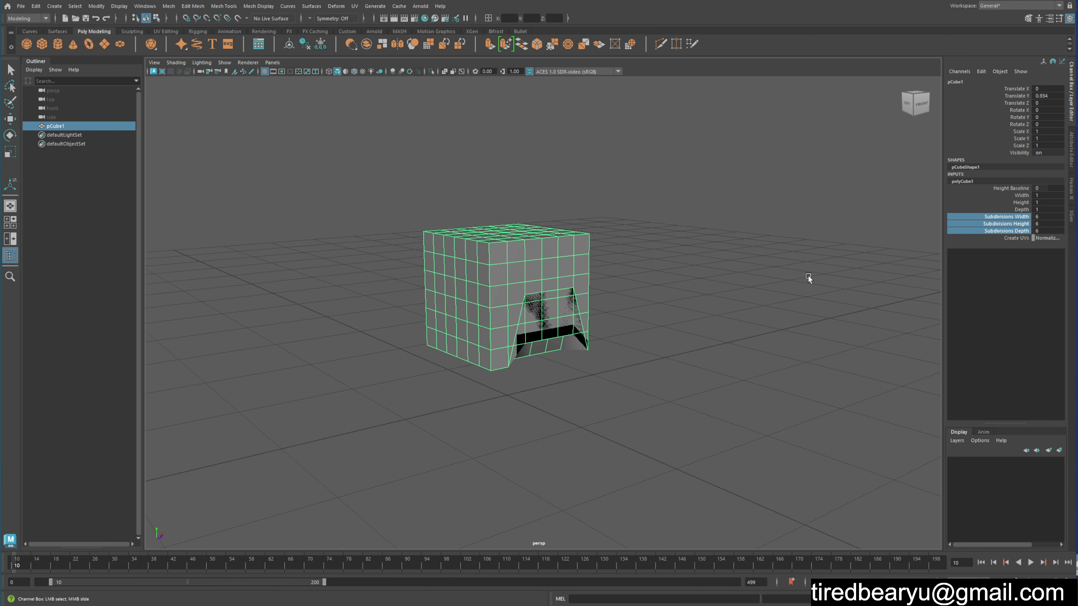
{"action": "middle_click_drag", "start_coordinate": [808, 277], "coordinate": [808, 276]}
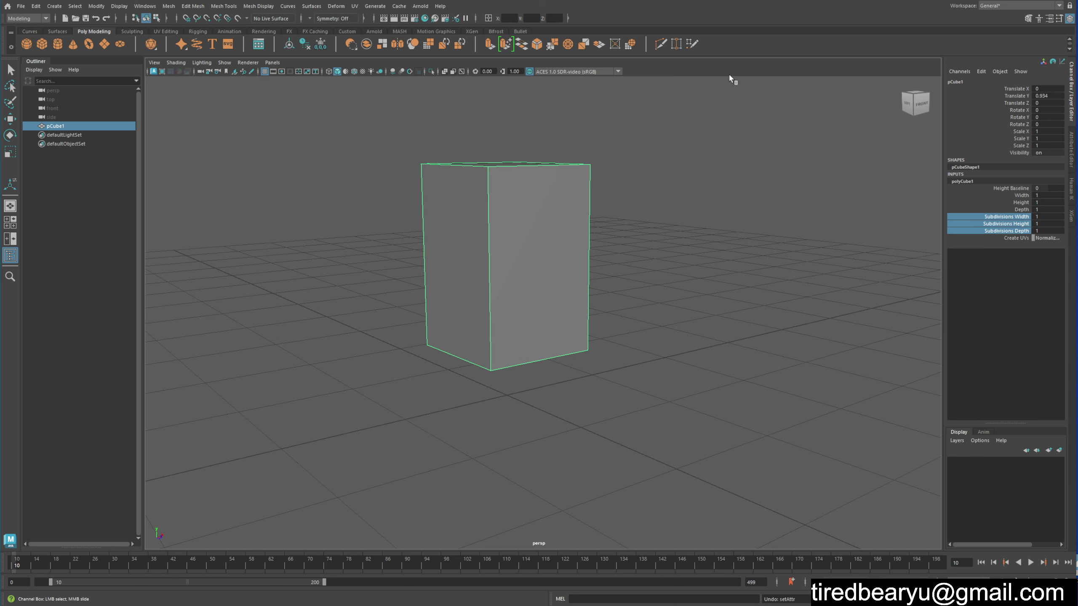
{"action": "left_click", "coordinate": [635, 244]}
{"action": "left_click", "coordinate": [539, 221]}
Reselect pCube1 and pick Scale X through Visibility in the Channel Box
{"action": "key", "text": "w"}
{"action": "right_click", "coordinate": [517, 185]}
{"action": "left_click", "coordinate": [409, 139]}
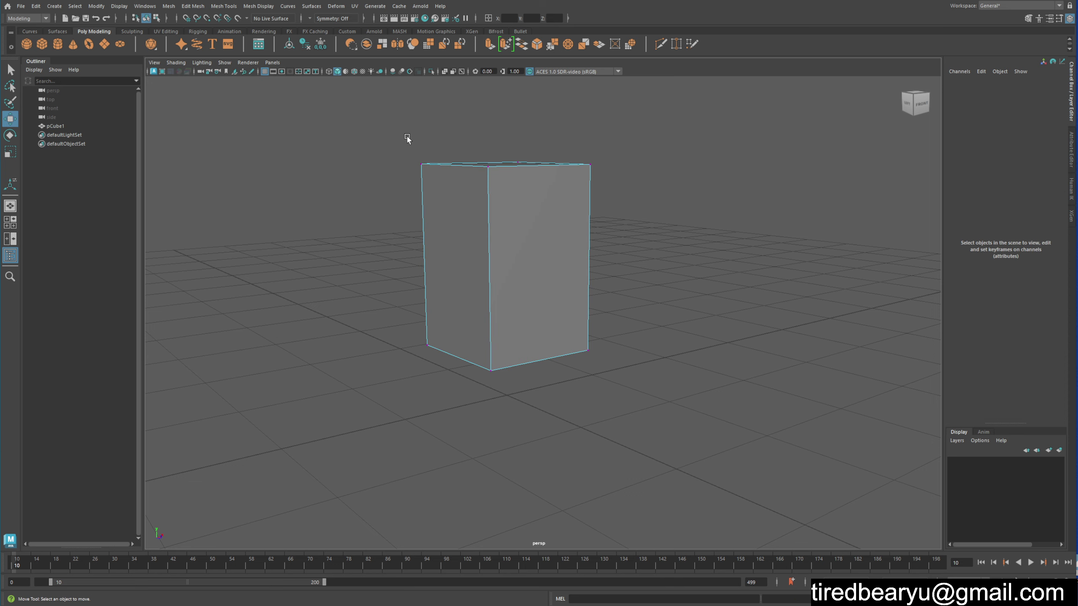
{"action": "left_click_drag", "start_coordinate": [419, 120], "coordinate": [735, 197]}
{"action": "left_click", "coordinate": [483, 224]}
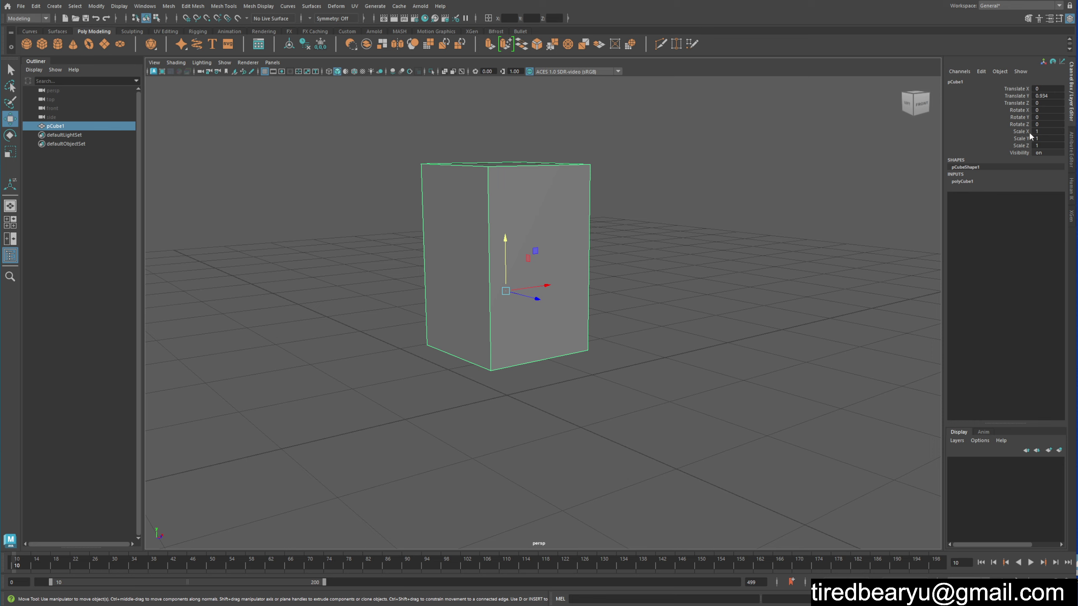
{"action": "left_click_drag", "start_coordinate": [1023, 132], "coordinate": [1018, 154]}
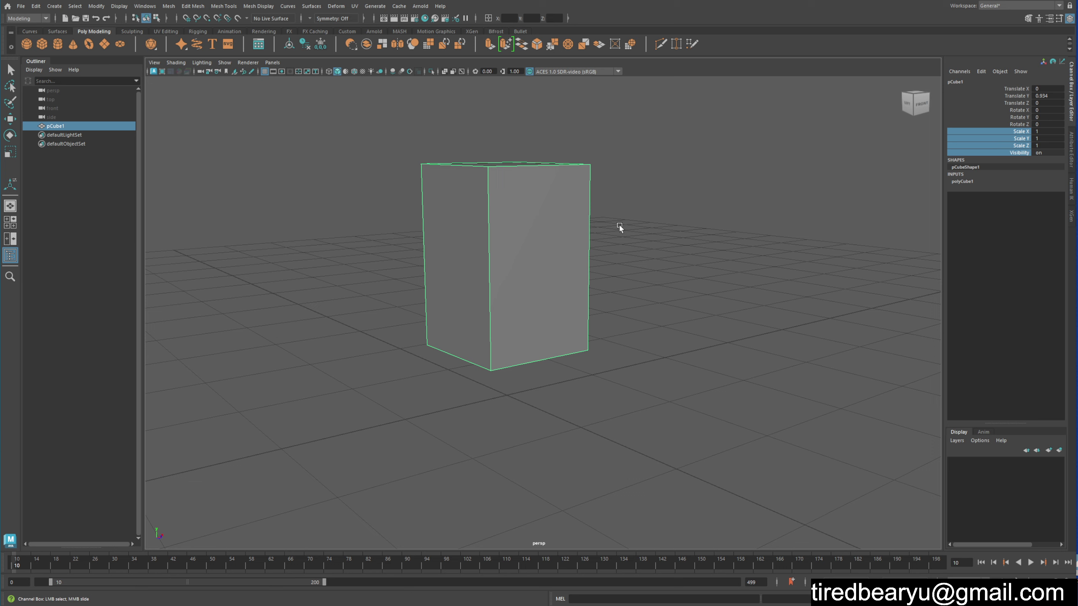
In vertex mode, select the cube's top vertices and lower them slightly
{"action": "right_click", "coordinate": [548, 212]}
{"action": "left_click", "coordinate": [526, 212]}
{"action": "key", "text": "w"}
{"action": "left_click_drag", "start_coordinate": [385, 120], "coordinate": [709, 204]}
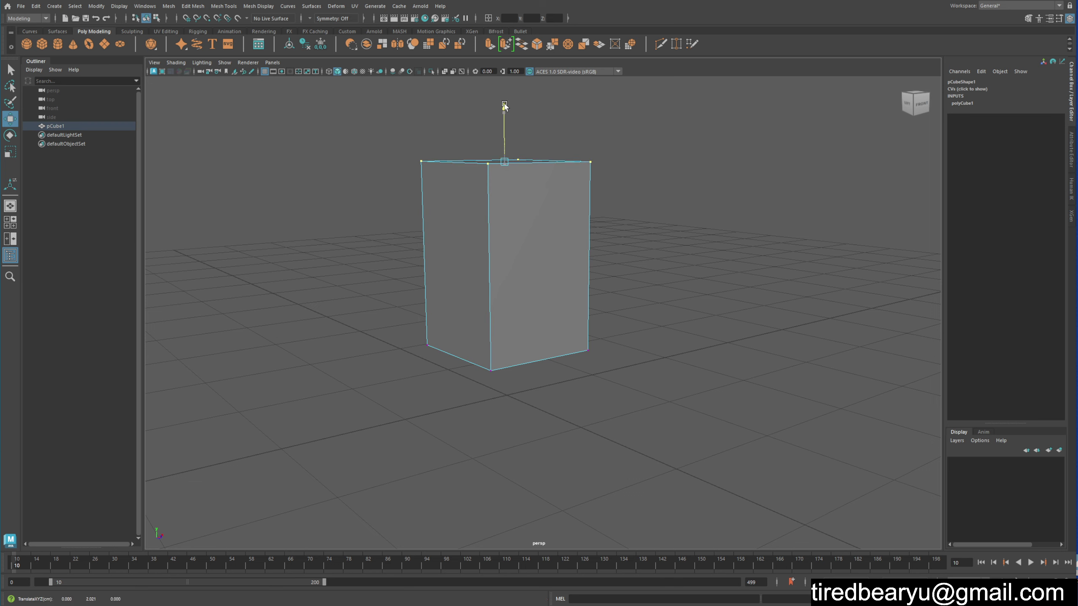
{"action": "left_click_drag", "start_coordinate": [504, 106], "coordinate": [504, 109]}
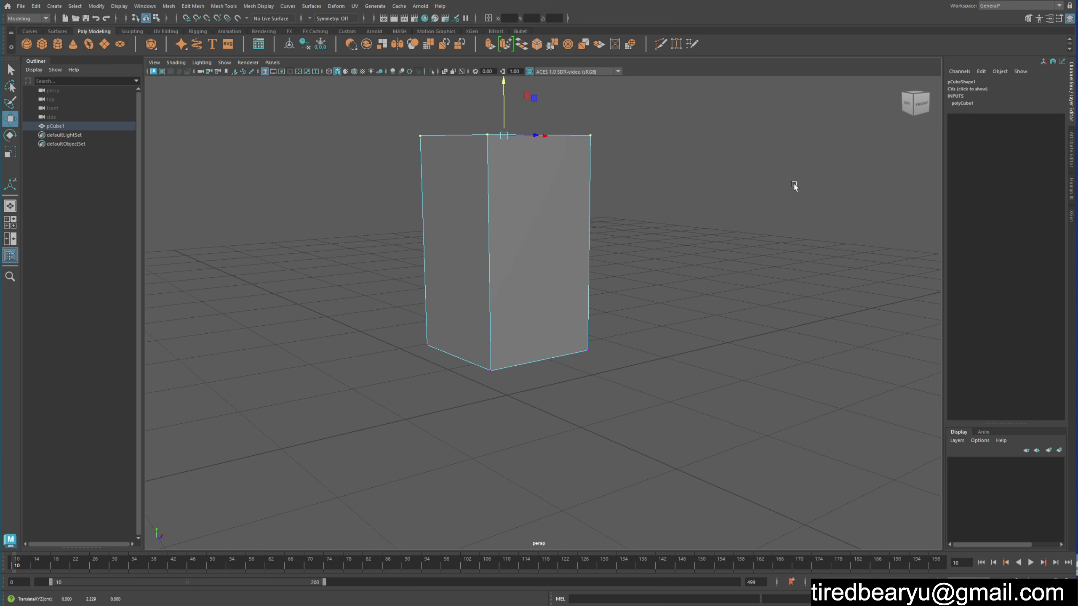
Set polyCube1 Subdivisions Width, Height and Depth to 6
{"action": "left_click", "coordinate": [971, 104]}
{"action": "left_click_drag", "start_coordinate": [1006, 139], "coordinate": [1006, 145]}
{"action": "mouse_move", "coordinate": [633, 257]}
{"action": "middle_mouse_down"}
{"action": "mouse_move", "coordinate": [801, 267]}
{"action": "mouse_move", "coordinate": [640, 231]}
{"action": "mouse_move", "coordinate": [665, 218]}
{"action": "middle_mouse_up"}
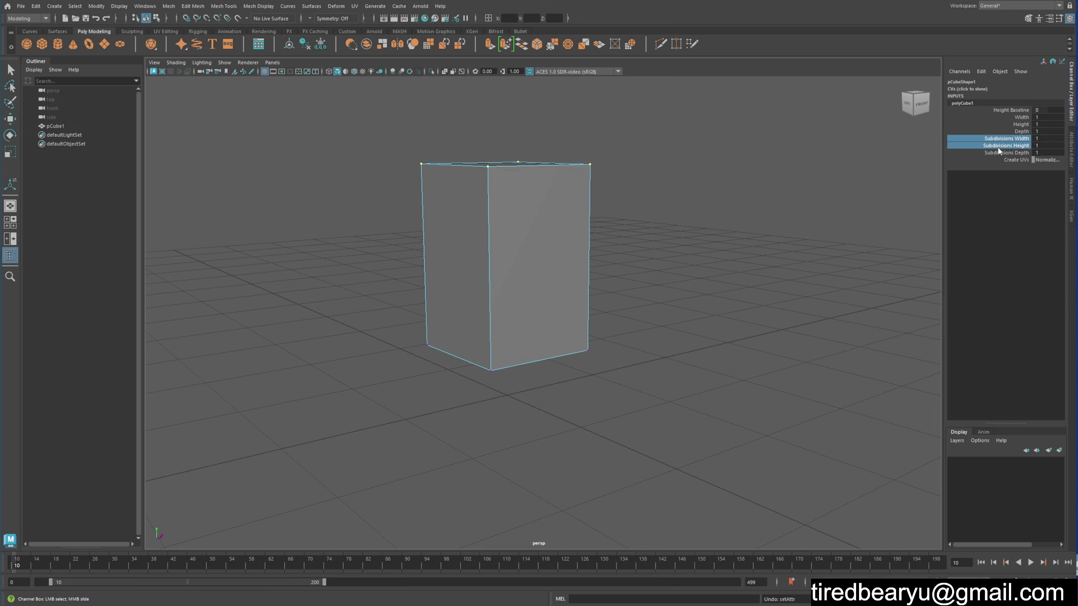
{"action": "key", "text": "w"}
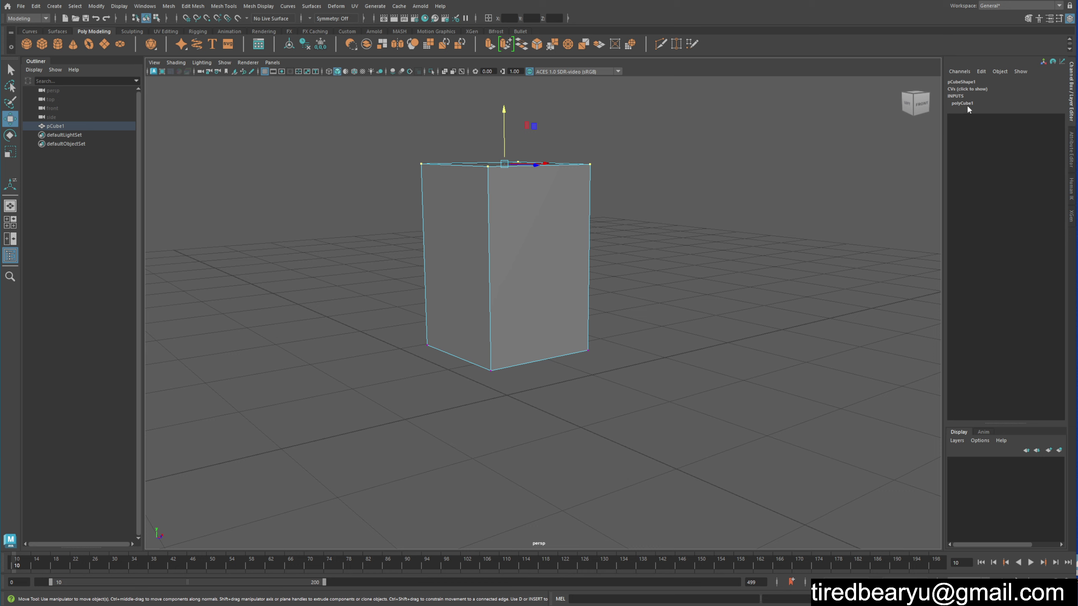
{"action": "left_click", "coordinate": [966, 104]}
{"action": "left_click_drag", "start_coordinate": [1004, 139], "coordinate": [1005, 154]}
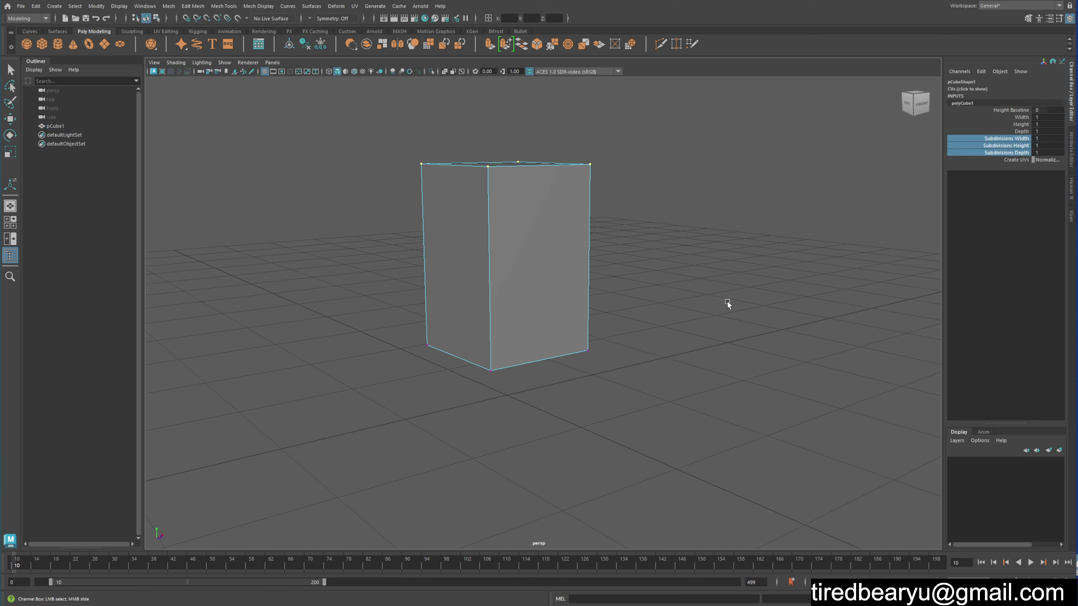
{"action": "middle_click_drag", "start_coordinate": [738, 284], "coordinate": [760, 286]}
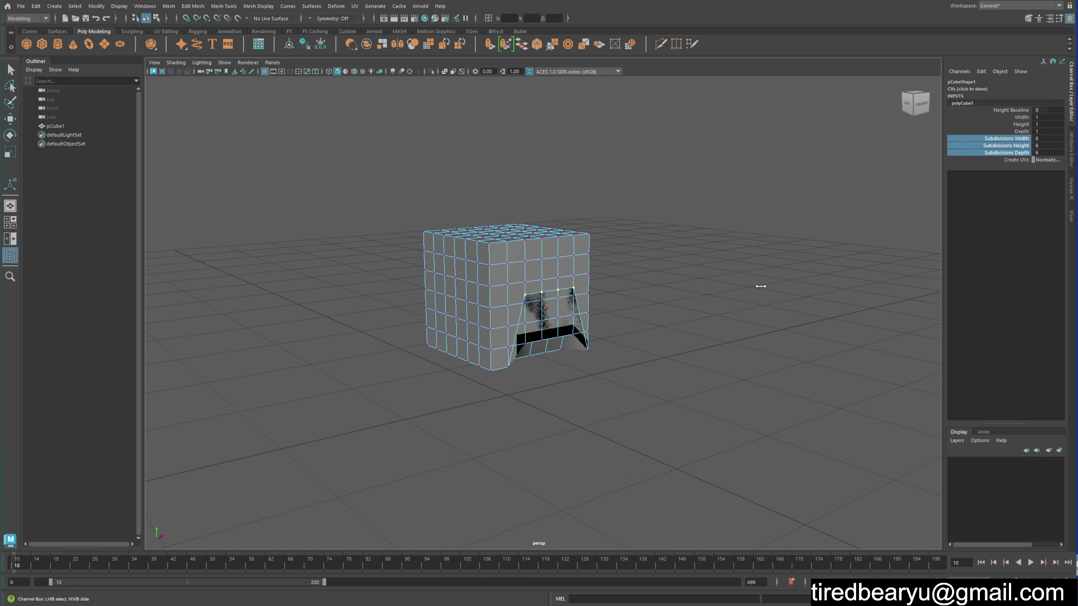
Select all the cube's vertices and show their CV positions in the Channel Box
{"action": "left_click", "coordinate": [761, 303]}
{"action": "key", "text": "w"}
{"action": "left_click", "coordinate": [501, 275]}
{"action": "left_click", "coordinate": [625, 229]}
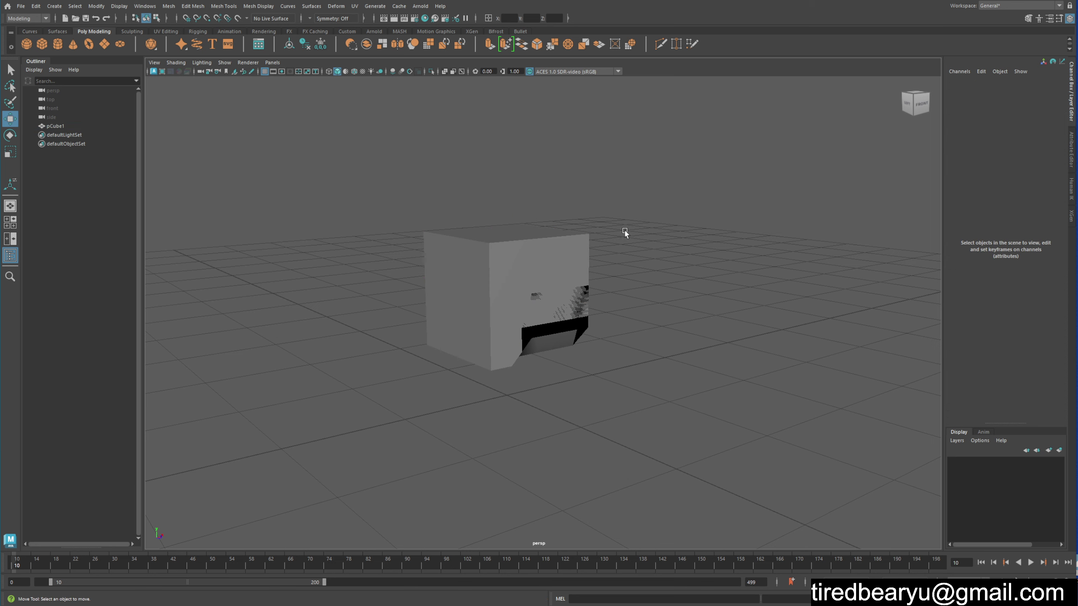
{"action": "key", "text": "ctrl+z"}
{"action": "left_click_drag", "start_coordinate": [424, 202], "coordinate": [798, 486]}
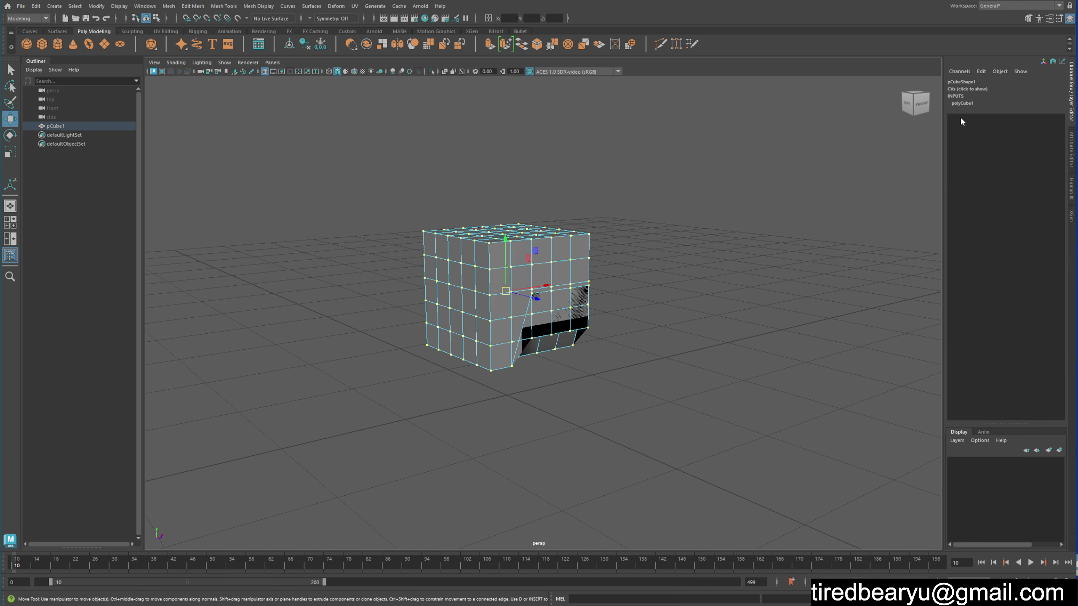
{"action": "left_click", "coordinate": [960, 89]}
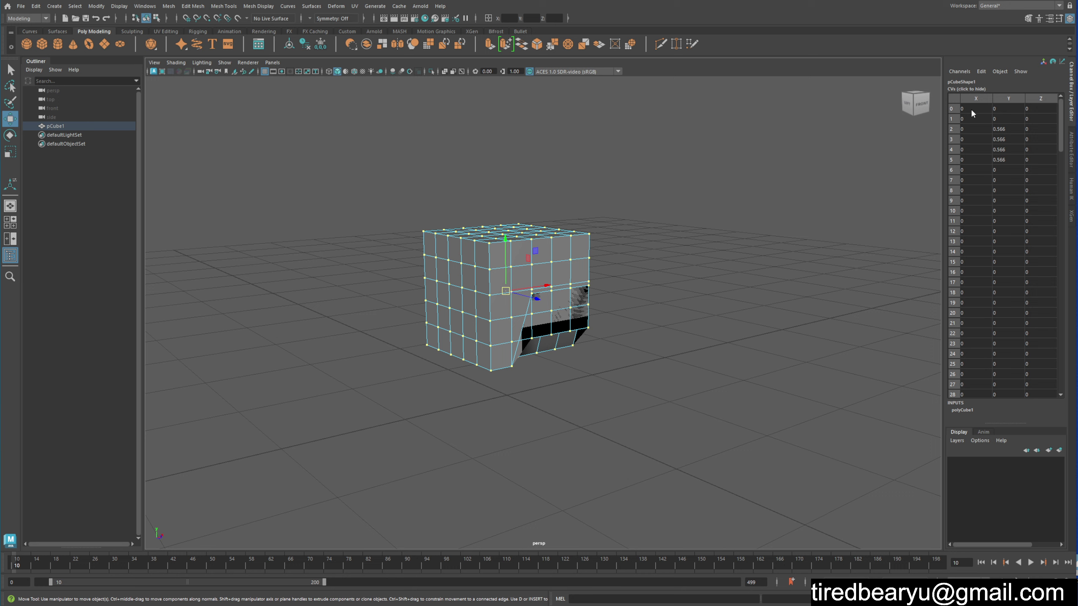
Set the 0.566 Y tweak values of CVs 2–5 to 0
{"action": "scroll", "coordinate": [1033, 184], "scroll_direction": "down", "scroll_amount": 10}
{"action": "scroll", "coordinate": [1033, 254], "scroll_direction": "down", "scroll_amount": 10}
{"action": "scroll", "coordinate": [1035, 267], "scroll_direction": "down", "scroll_amount": 5}
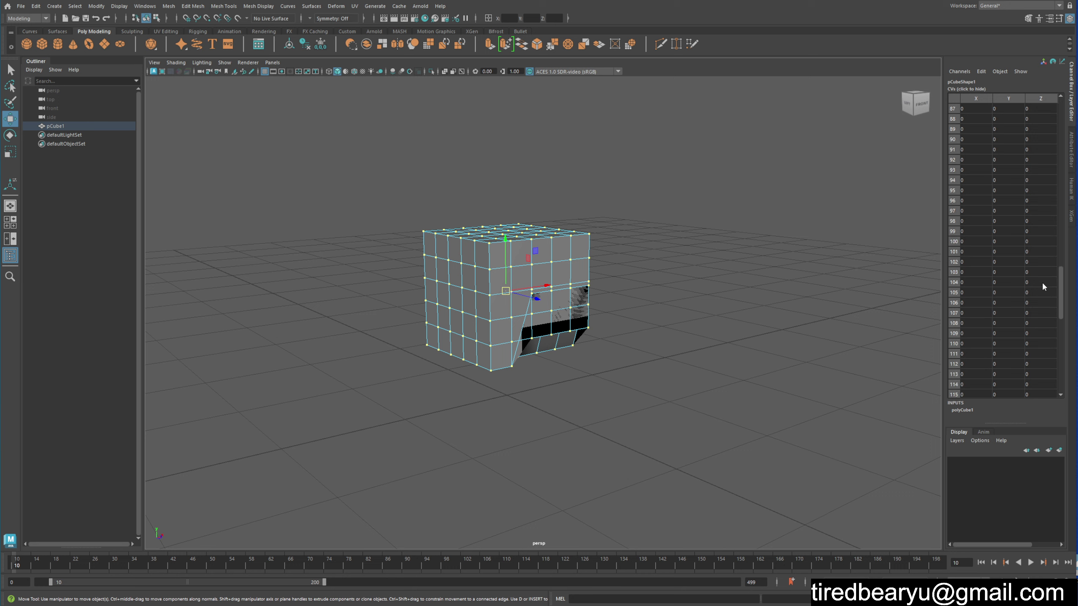
{"action": "scroll", "coordinate": [1046, 293], "scroll_direction": "down", "scroll_amount": 10}
{"action": "left_click_drag", "start_coordinate": [1062, 369], "coordinate": [1040, 153]}
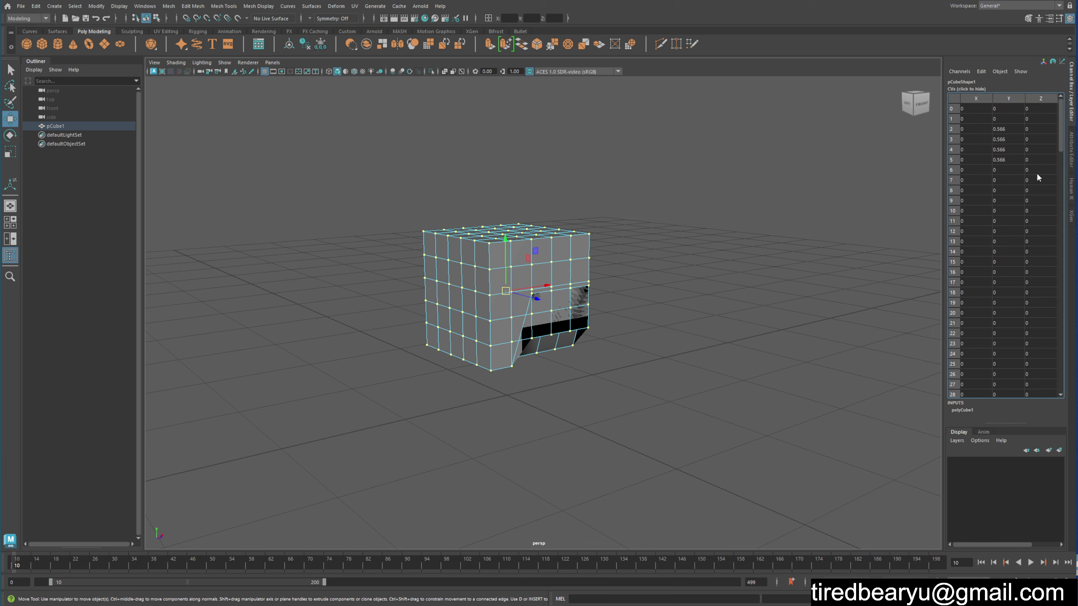
{"action": "left_click", "coordinate": [1003, 159], "text": "shift"}
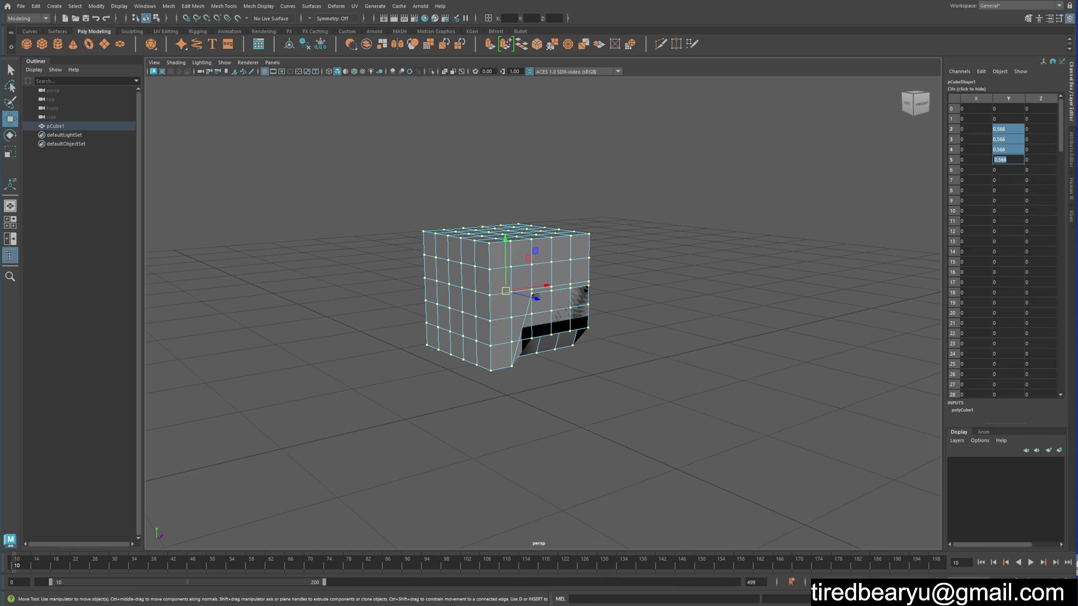
{"action": "type", "text": "0"}
{"action": "key", "text": "Return"}
Orbit to check the cube's underside and top, then select it as an object
{"action": "mouse_move", "coordinate": [678, 453]}
{"action": "left_mouse_down", "text": "alt"}
{"action": "mouse_move", "coordinate": [585, 414]}
{"action": "mouse_move", "coordinate": [549, 423]}
{"action": "mouse_move", "coordinate": [678, 424]}
{"action": "mouse_move", "coordinate": [609, 399]}
{"action": "left_mouse_up", "text": "alt"}
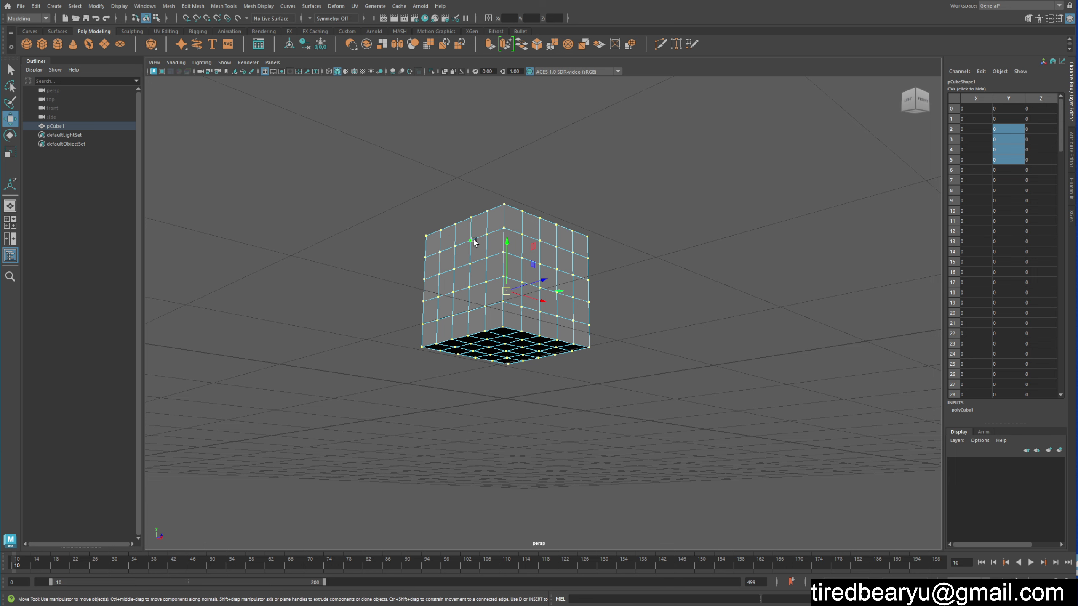
{"action": "right_click_drag", "start_coordinate": [481, 241], "coordinate": [546, 209]}
{"action": "left_click_drag", "start_coordinate": [546, 209], "coordinate": [573, 250], "text": "alt"}
{"action": "left_click", "coordinate": [549, 267]}
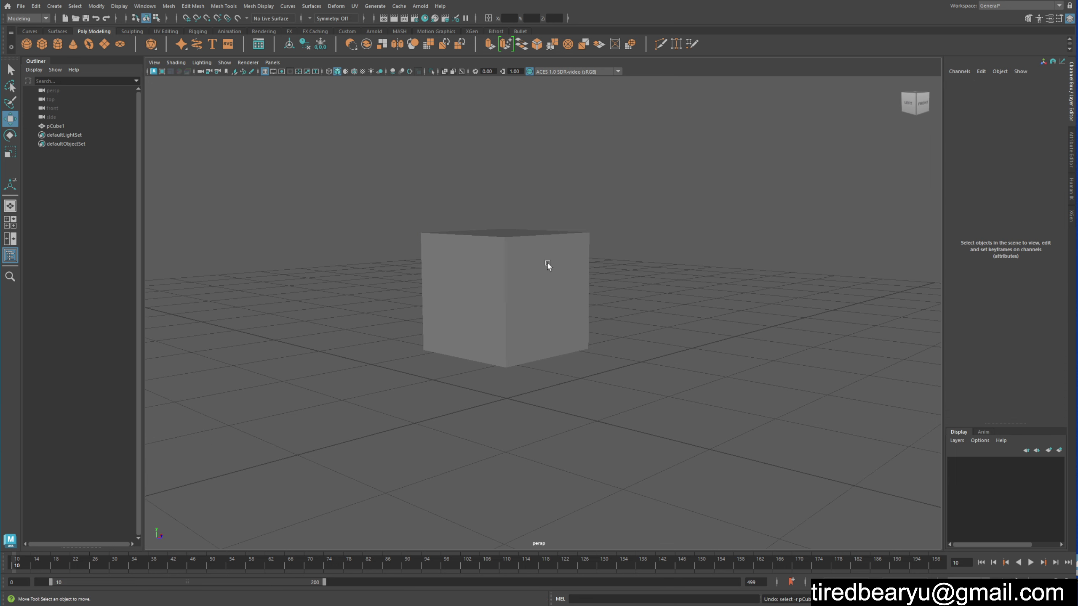
{"action": "key", "text": "ctrl+z"}
{"action": "key", "text": "F9"}
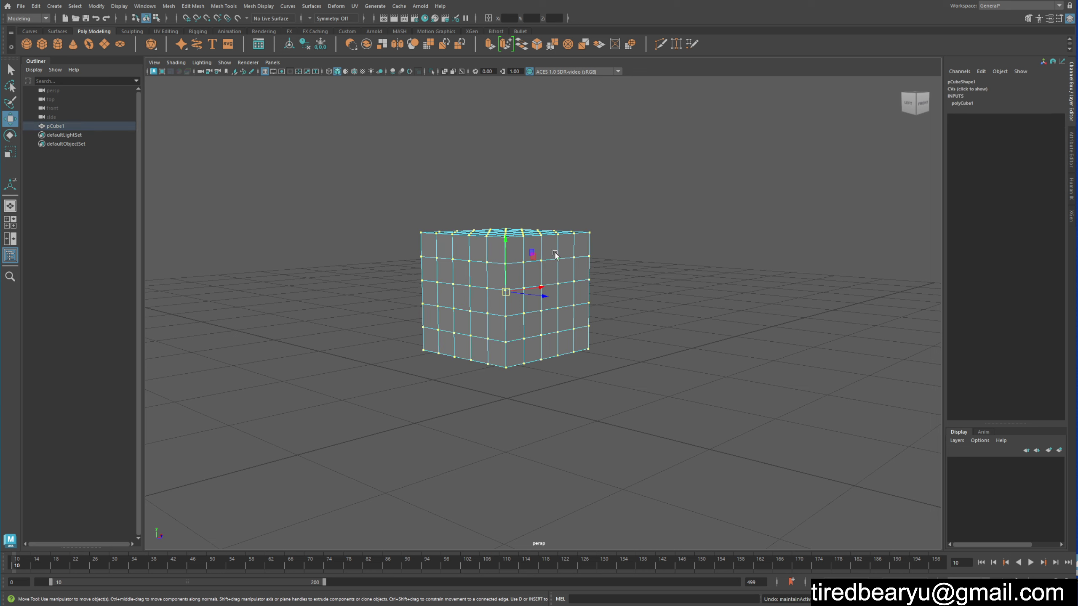
{"action": "left_click", "coordinate": [555, 255]}
{"action": "key", "text": "ctrl+z"}
{"action": "key", "text": "ctrl+z"}
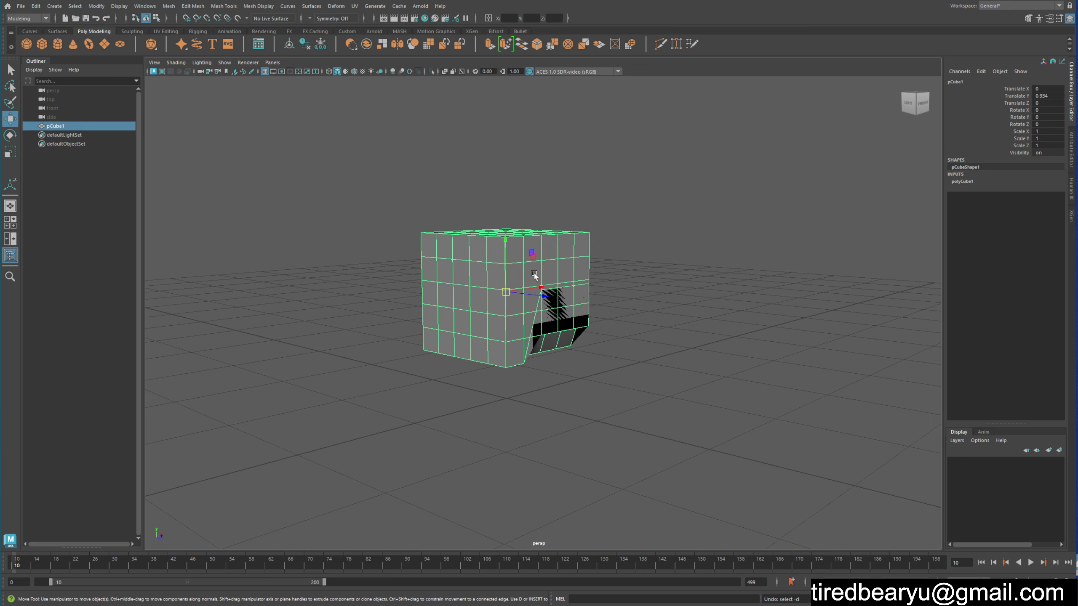
{"action": "key", "text": "ctrl+z"}
{"action": "key", "text": "ctrl+z"}
{"action": "key", "text": "ctrl+z"}
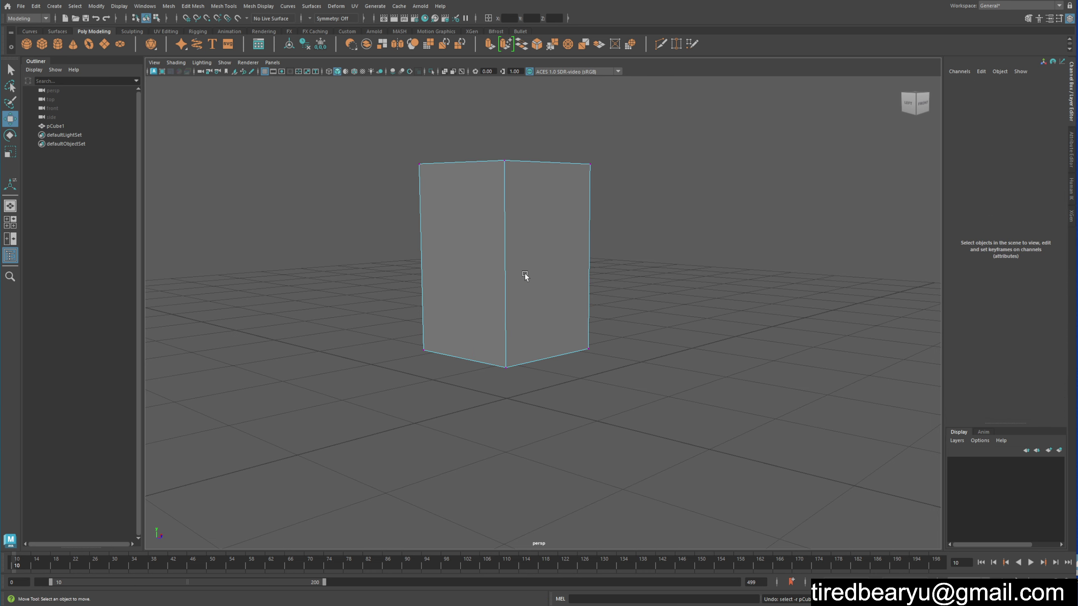
{"action": "key", "text": "ctrl+z"}
{"action": "key", "text": "ctrl+z"}
{"action": "key", "text": "ctrl+z"}
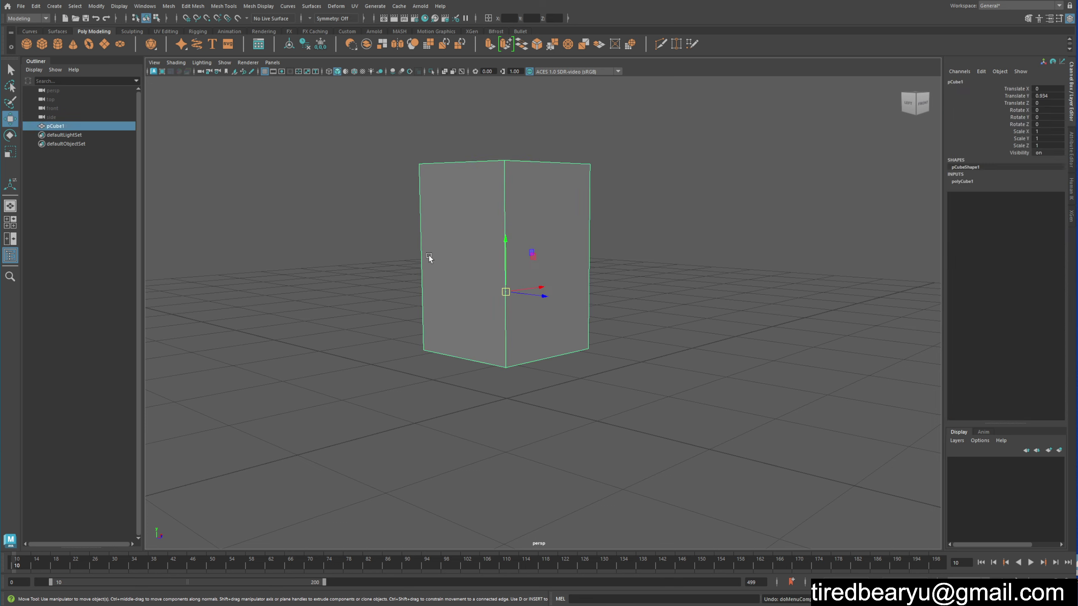
{"action": "key", "text": "ctrl+z"}
{"action": "key", "text": "ctrl+z"}
{"action": "key", "text": "ctrl+z"}
{"action": "key", "text": "ctrl+z"}
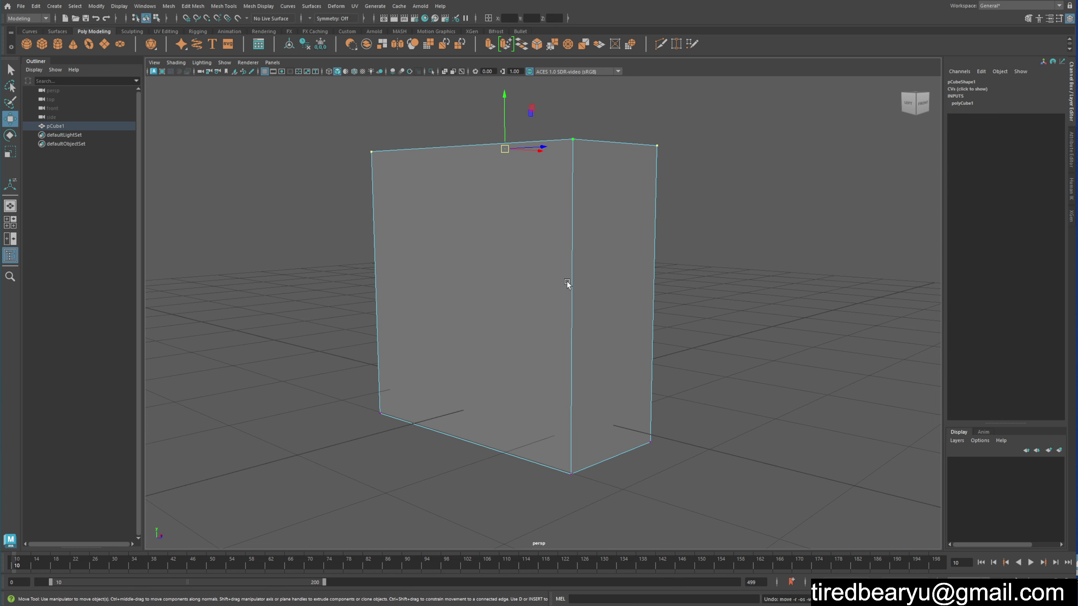
{"action": "key", "text": "ctrl+z"}
{"action": "key", "text": "ctrl+z"}
{"action": "key", "text": "ctrl+z"}
{"action": "key", "text": "ctrl+z"}
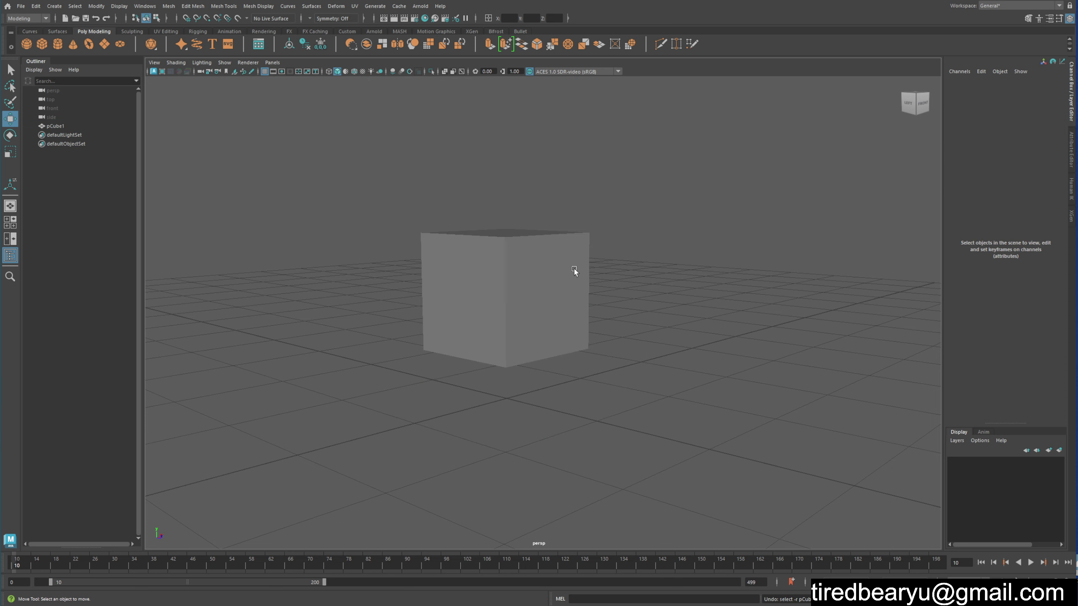
{"action": "left_click", "coordinate": [464, 272]}
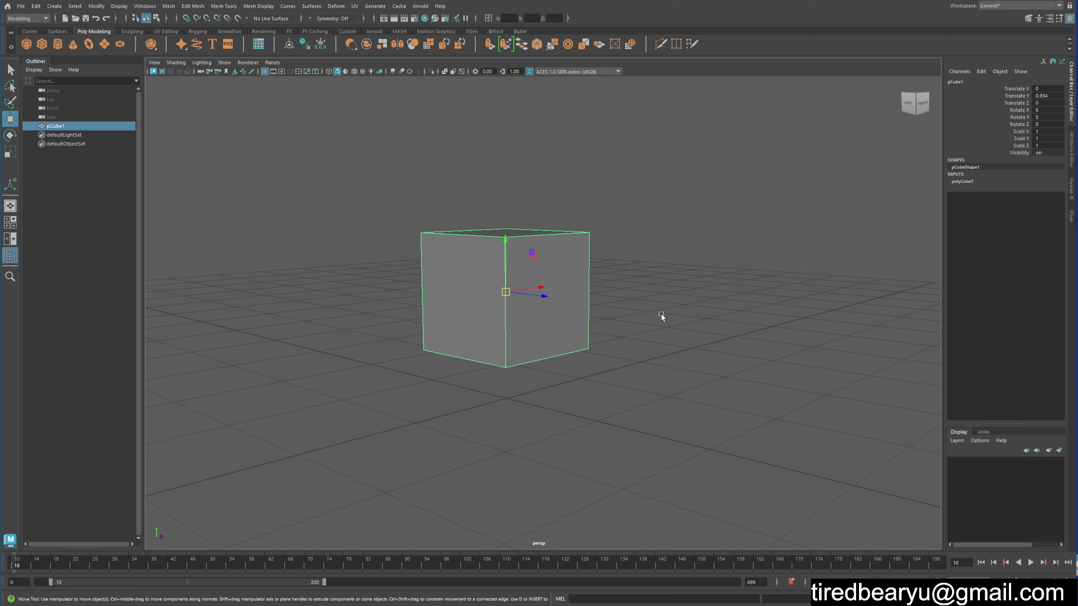
{"action": "left_click_drag", "start_coordinate": [539, 293], "coordinate": [567, 311], "text": "alt"}
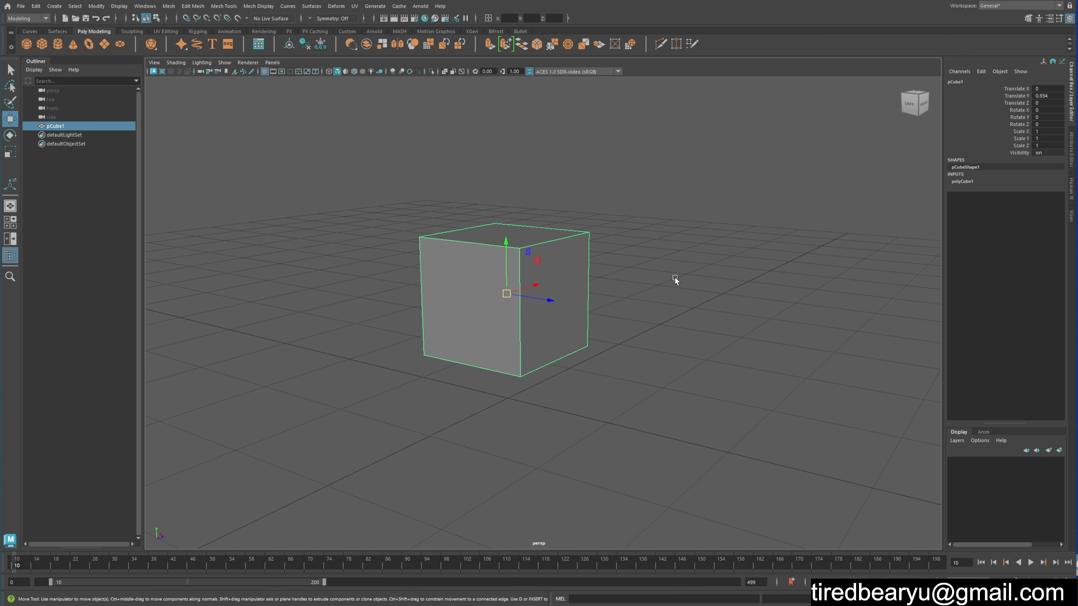
Add a lattice deformer to pCube1 and select its top row of lattice points
{"action": "left_click", "coordinate": [336, 6]}
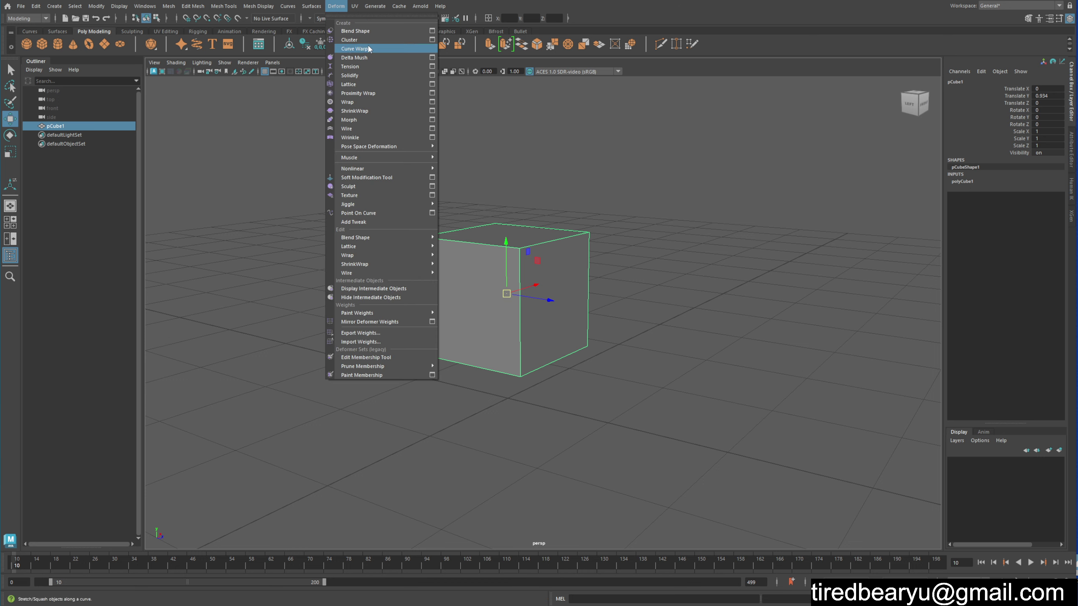
{"action": "left_click", "coordinate": [361, 84]}
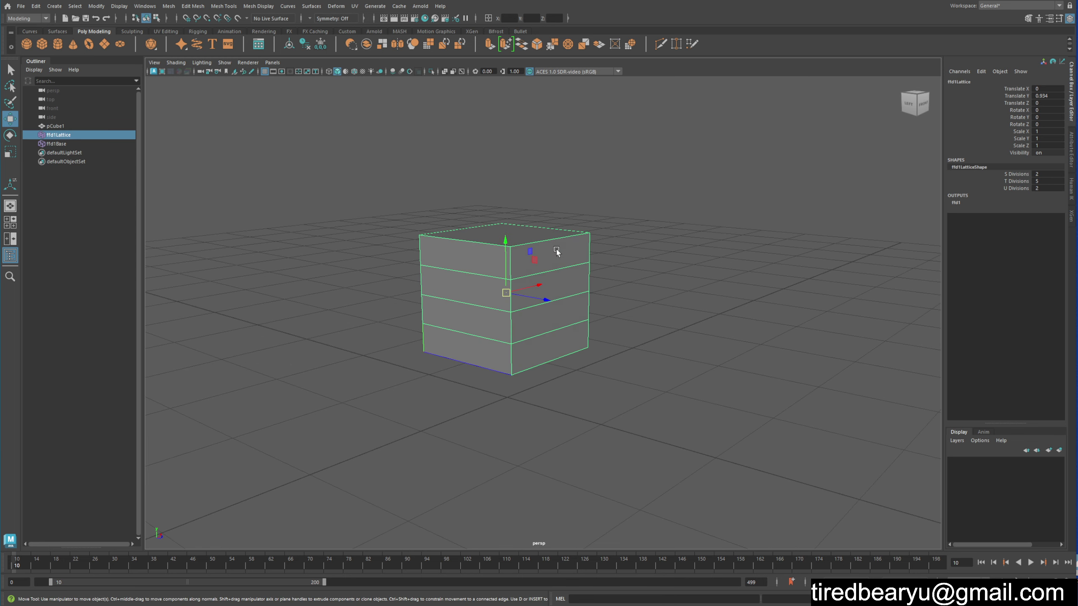
{"action": "key", "text": "F8"}
{"action": "mouse_move", "coordinate": [390, 168]}
{"action": "left_mouse_down"}
{"action": "mouse_move", "coordinate": [642, 251]}
{"action": "mouse_move", "coordinate": [414, 195]}
{"action": "left_mouse_up"}
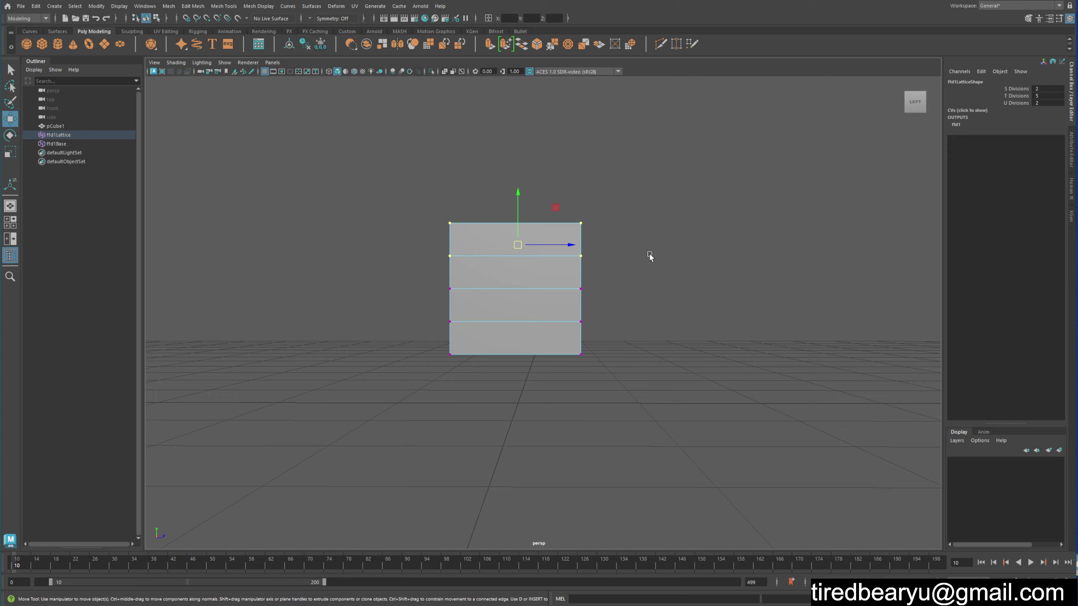
Slide the top lattice points along X so the cube shears into a slanted shape
{"action": "mouse_move", "coordinate": [647, 255]}
{"action": "left_mouse_down", "text": "alt"}
{"action": "mouse_move", "coordinate": [510, 207]}
{"action": "mouse_move", "coordinate": [510, 142]}
{"action": "mouse_move", "coordinate": [433, 149]}
{"action": "mouse_move", "coordinate": [508, 158]}
{"action": "left_mouse_up", "text": "alt"}
{"action": "left_click", "coordinate": [580, 224]}
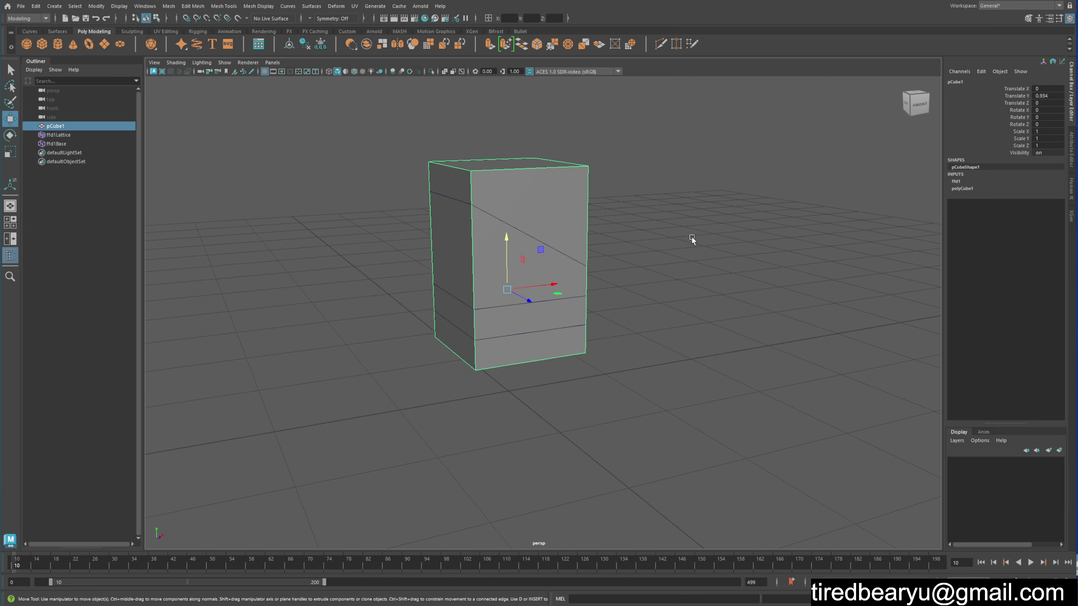
{"action": "left_click", "coordinate": [968, 188]}
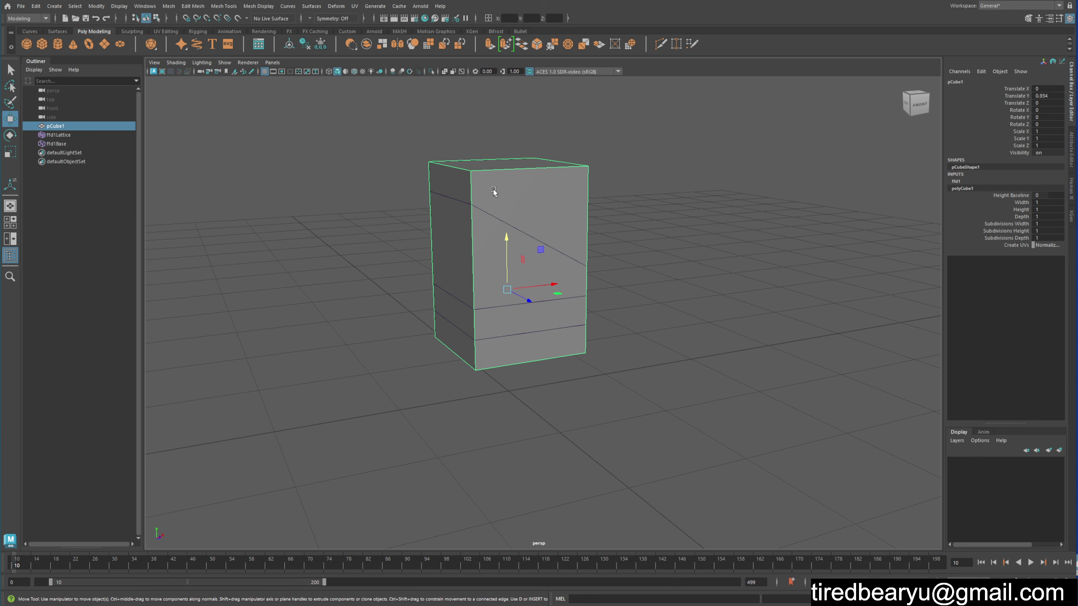
{"action": "key", "text": "ctrl+z"}
{"action": "mouse_move", "coordinate": [570, 178]}
{"action": "left_mouse_down"}
{"action": "mouse_move", "coordinate": [679, 177]}
{"action": "mouse_move", "coordinate": [626, 259]}
{"action": "left_mouse_up"}
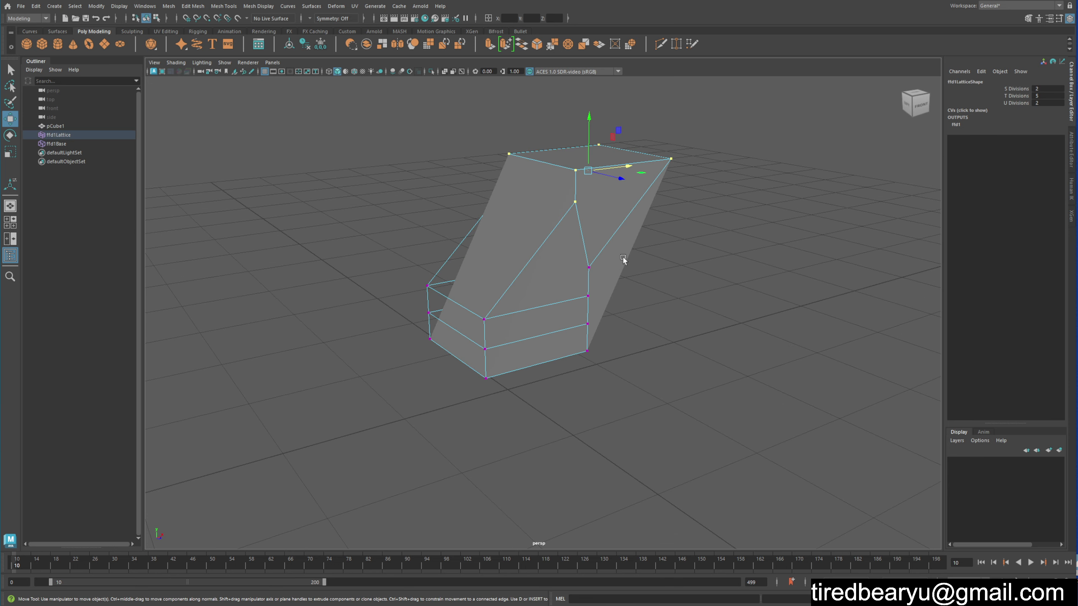
{"action": "left_click", "coordinate": [626, 252]}
Set polyCube1 Subdivisions Width, Height and Depth to 6
{"action": "left_click", "coordinate": [972, 190]}
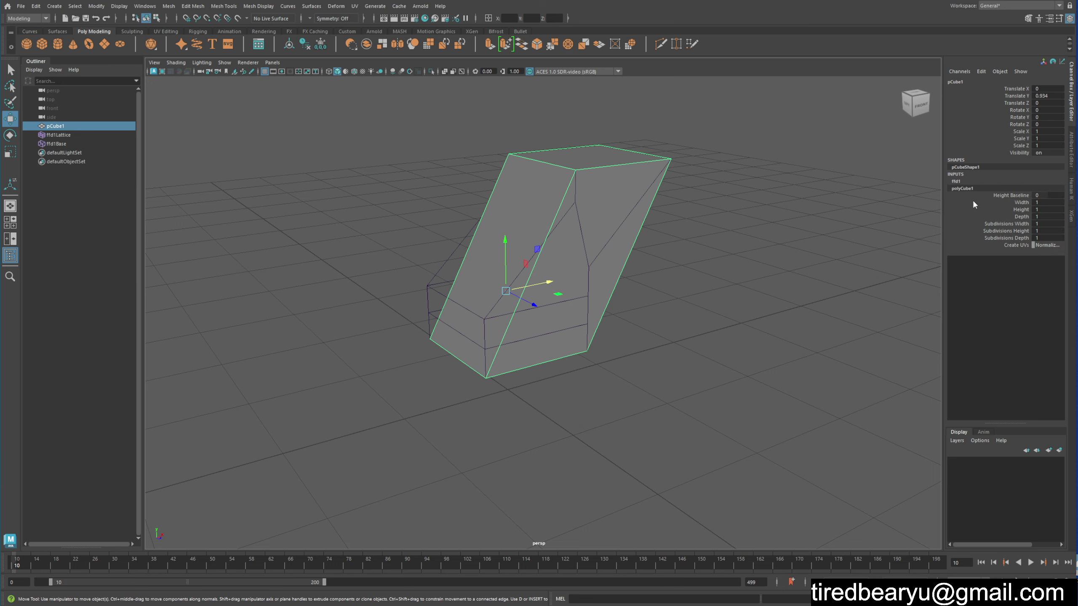
{"action": "left_click_drag", "start_coordinate": [994, 224], "coordinate": [992, 238]}
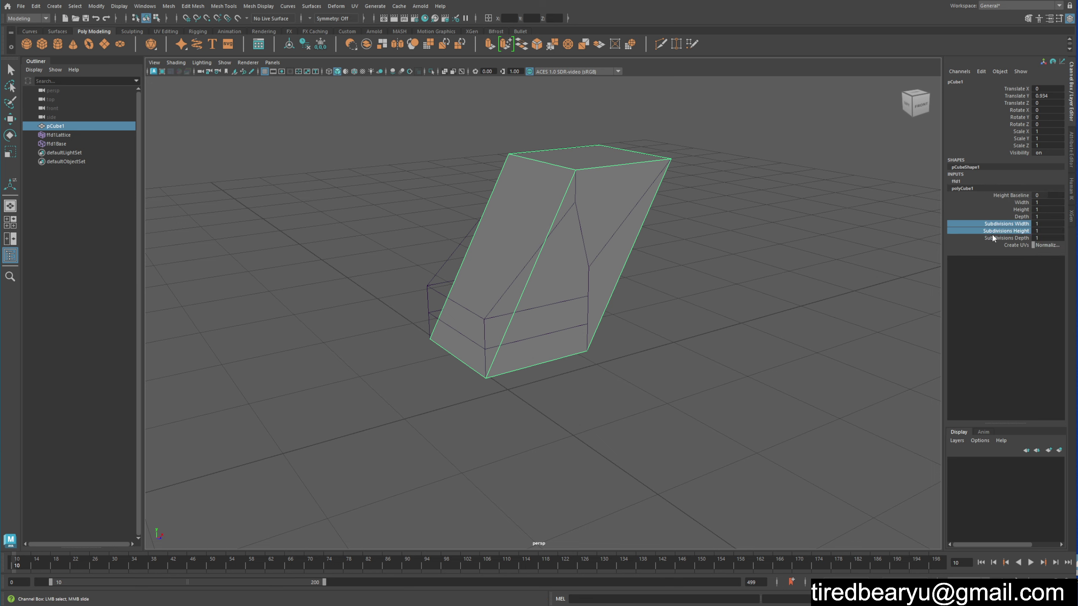
{"action": "middle_click_drag", "start_coordinate": [806, 240], "coordinate": [821, 244]}
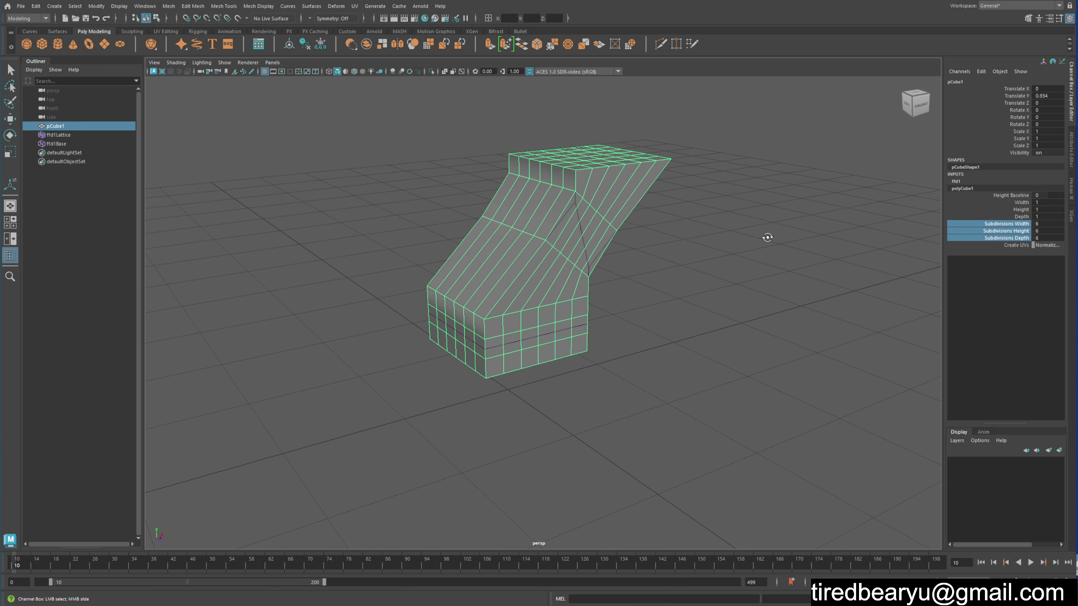
{"action": "mouse_move", "coordinate": [765, 236]}
{"action": "left_mouse_down", "text": "alt"}
{"action": "mouse_move", "coordinate": [734, 226]}
{"action": "mouse_move", "coordinate": [756, 236]}
{"action": "left_mouse_up", "text": "alt"}
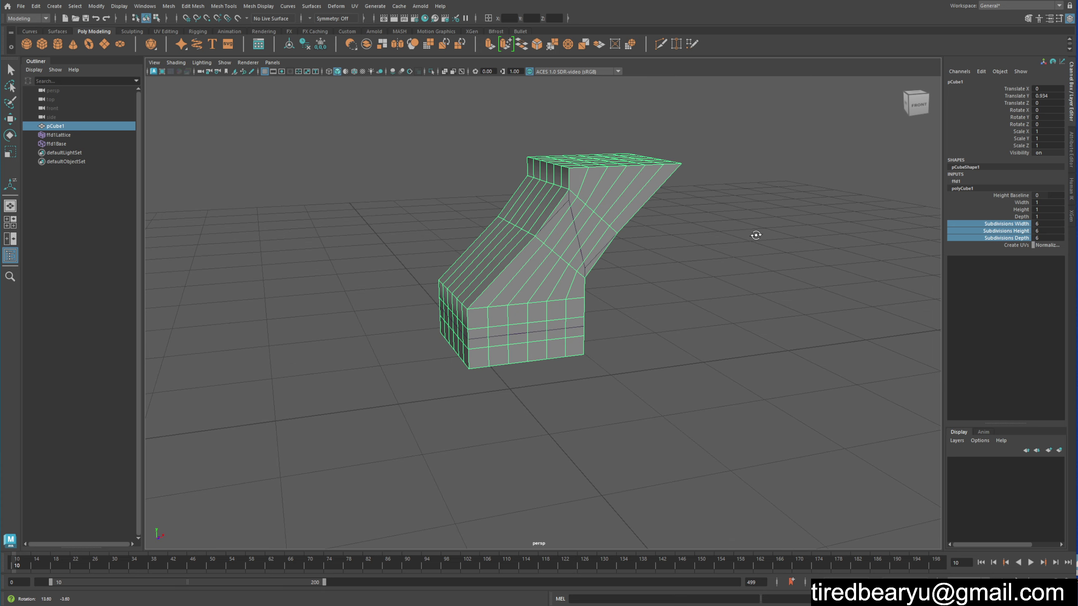
Select a single lattice point and move it to bend the upper mesh in shaded view
{"action": "left_click_drag", "start_coordinate": [623, 235], "coordinate": [561, 279], "text": "alt"}
{"action": "left_click", "coordinate": [576, 267]}
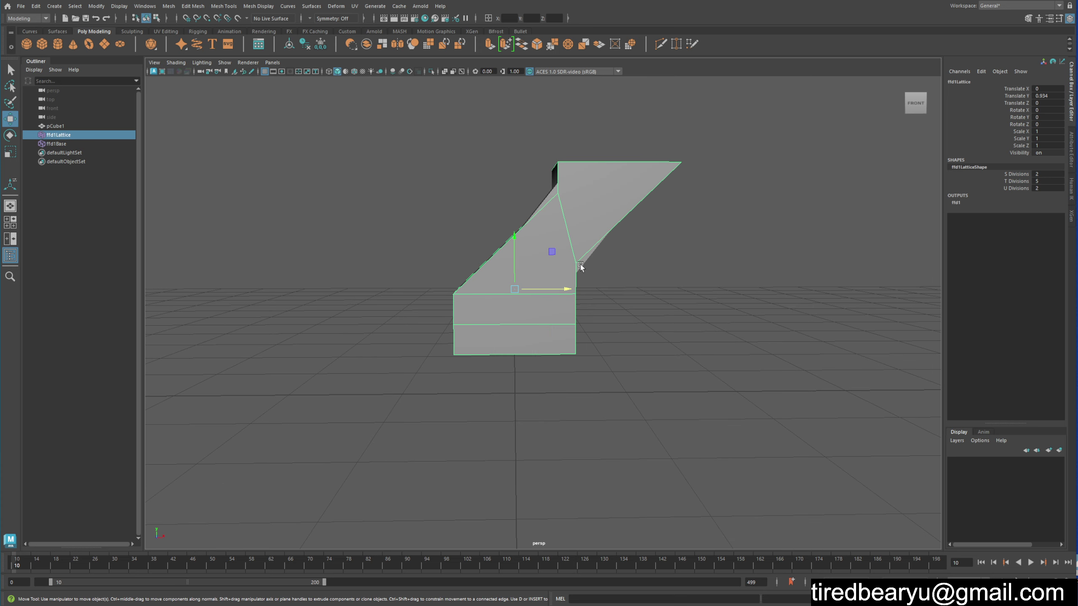
{"action": "right_click_drag", "start_coordinate": [710, 237], "coordinate": [711, 222]}
{"action": "key", "text": "w"}
{"action": "mouse_move", "coordinate": [525, 250]}
{"action": "left_mouse_down"}
{"action": "mouse_move", "coordinate": [598, 272]}
{"action": "mouse_move", "coordinate": [666, 263]}
{"action": "mouse_move", "coordinate": [638, 221]}
{"action": "mouse_move", "coordinate": [547, 187]}
{"action": "mouse_move", "coordinate": [587, 209]}
{"action": "left_mouse_up"}
{"action": "key", "text": "4"}
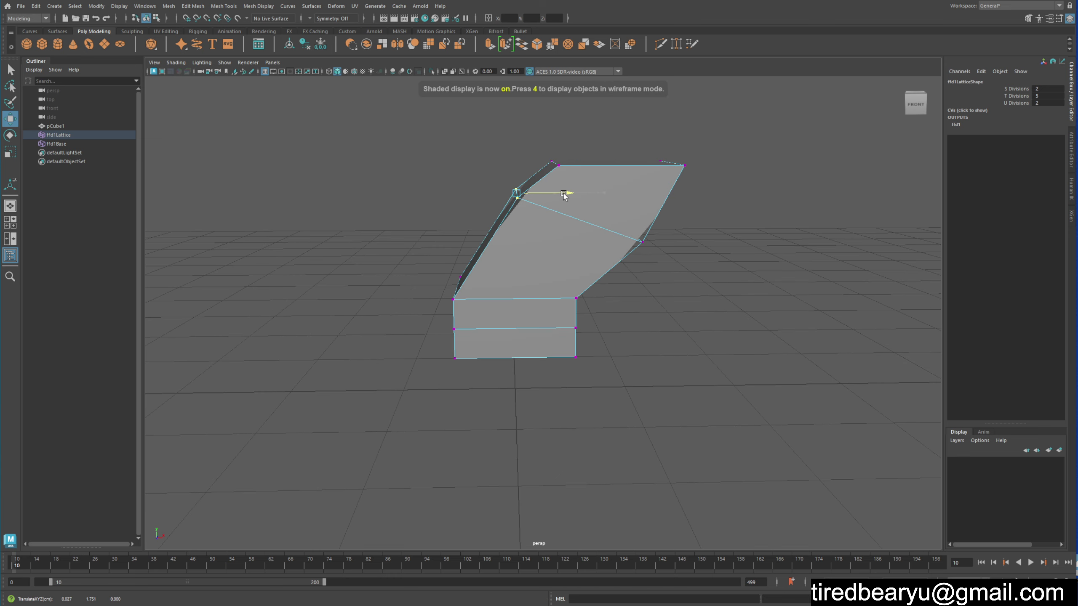
{"action": "left_click_drag", "start_coordinate": [598, 199], "coordinate": [756, 165], "text": "alt"}
{"action": "left_click", "coordinate": [755, 165]}
Test subdivisions of 26 on the bent cube, return them to 6, and show the lattice settings
{"action": "left_click", "coordinate": [588, 198]}
{"action": "left_click_drag", "start_coordinate": [588, 197], "coordinate": [664, 221], "text": "alt"}
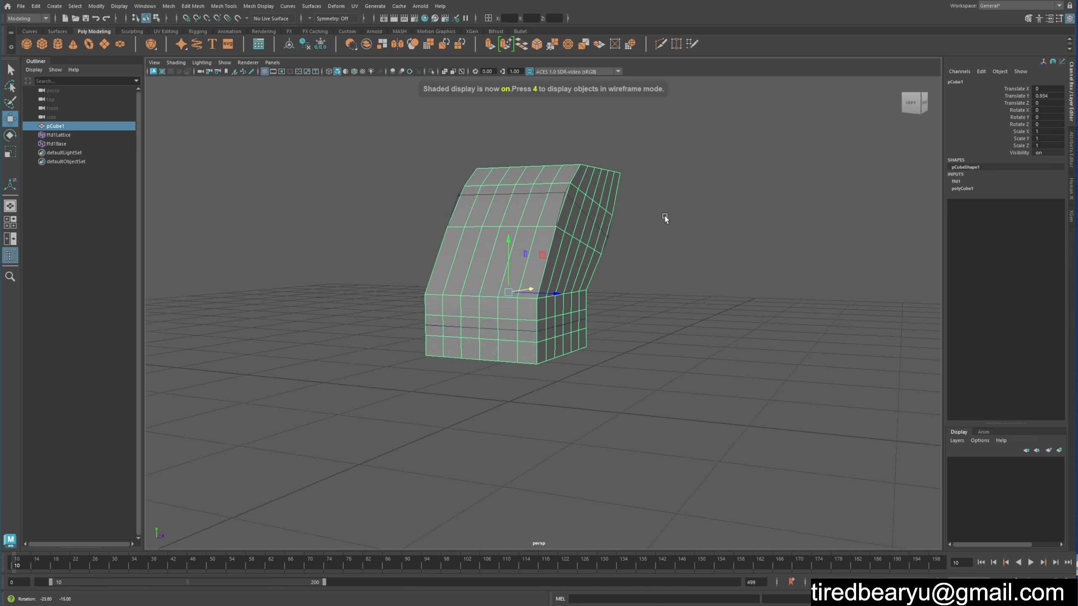
{"action": "left_click_drag", "start_coordinate": [1006, 224], "coordinate": [1006, 238]}
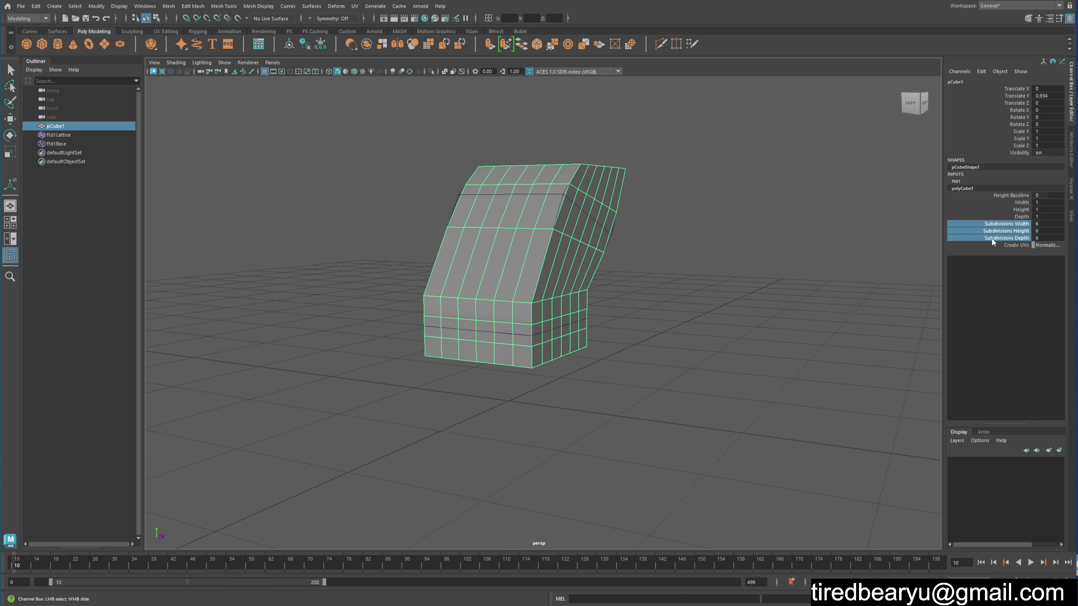
{"action": "middle_click_drag", "start_coordinate": [931, 240], "coordinate": [823, 217]}
{"action": "left_click_drag", "start_coordinate": [823, 216], "coordinate": [772, 216], "text": "alt"}
{"action": "middle_click_drag", "start_coordinate": [772, 217], "coordinate": [950, 200]}
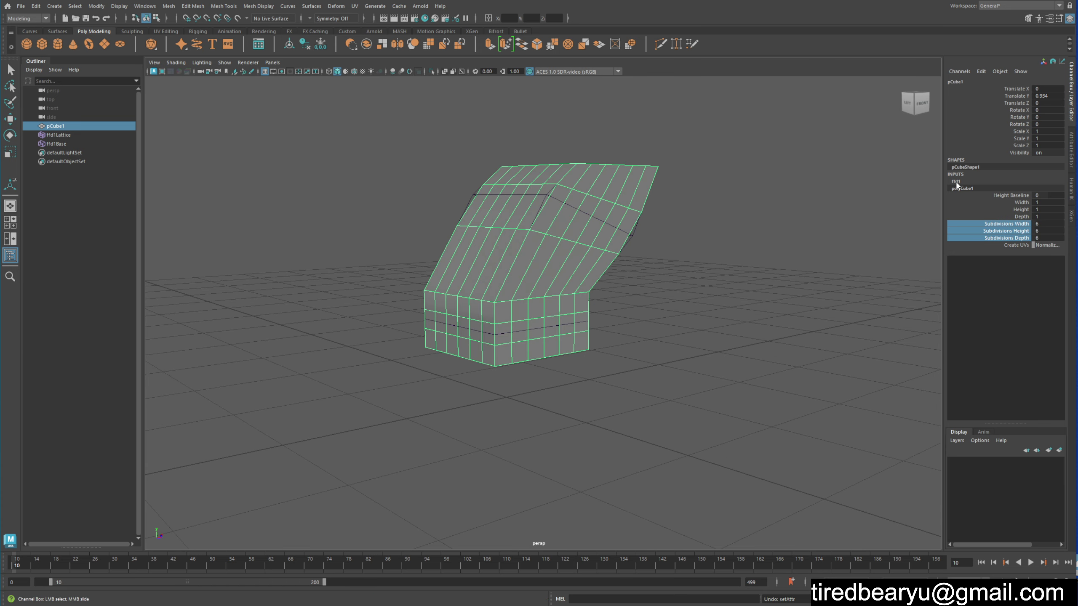
{"action": "left_click", "coordinate": [956, 182]}
{"action": "key", "text": "w"}
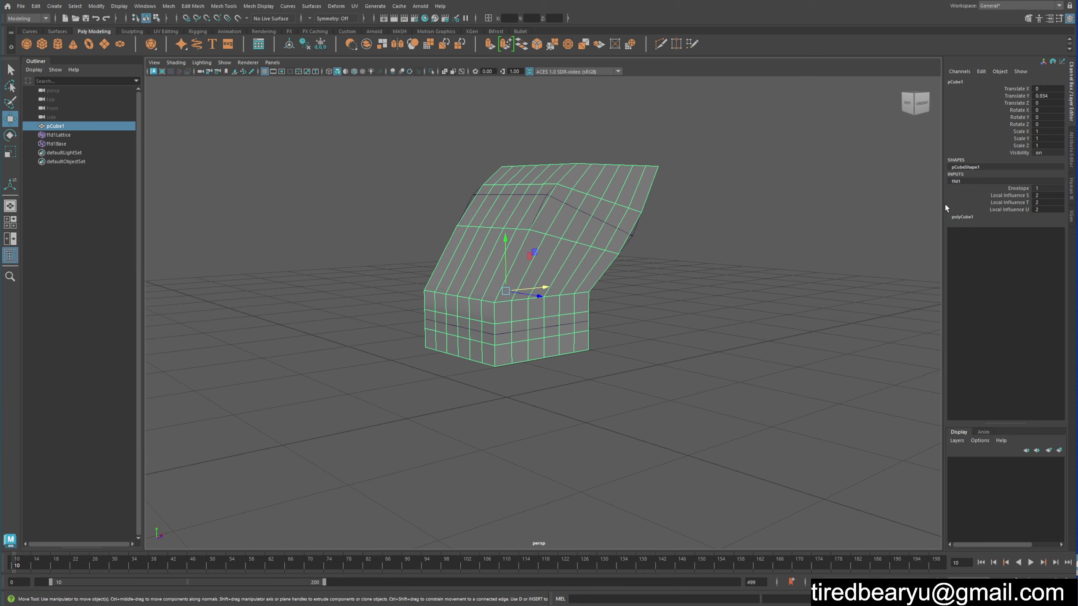
{"action": "left_click", "coordinate": [967, 216]}
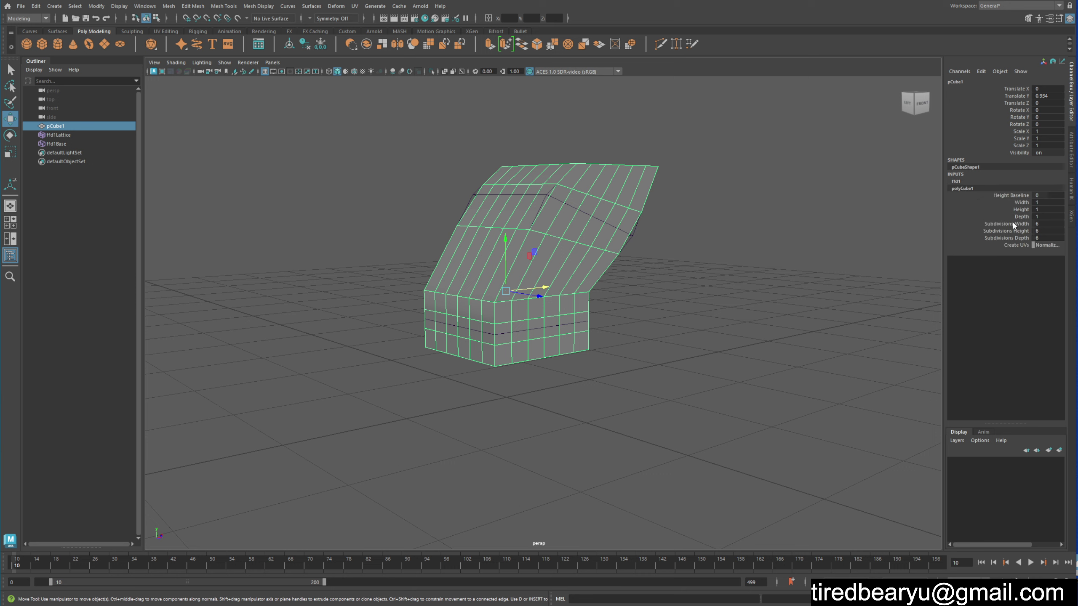
{"action": "left_click", "coordinate": [972, 182]}
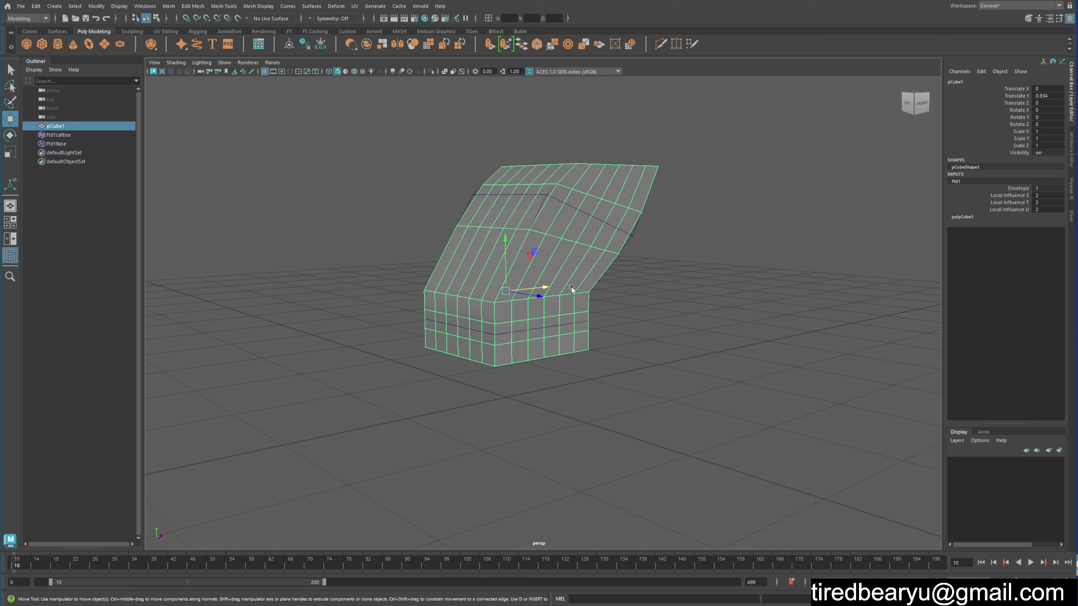
{"action": "right_click", "coordinate": [589, 231]}
{"action": "left_click", "coordinate": [590, 232]}
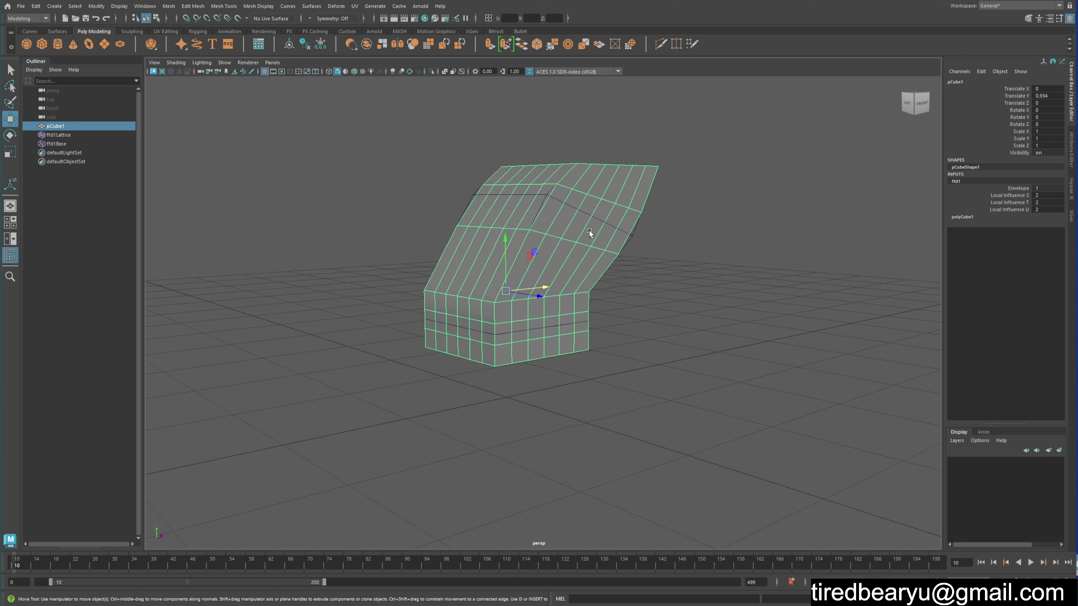